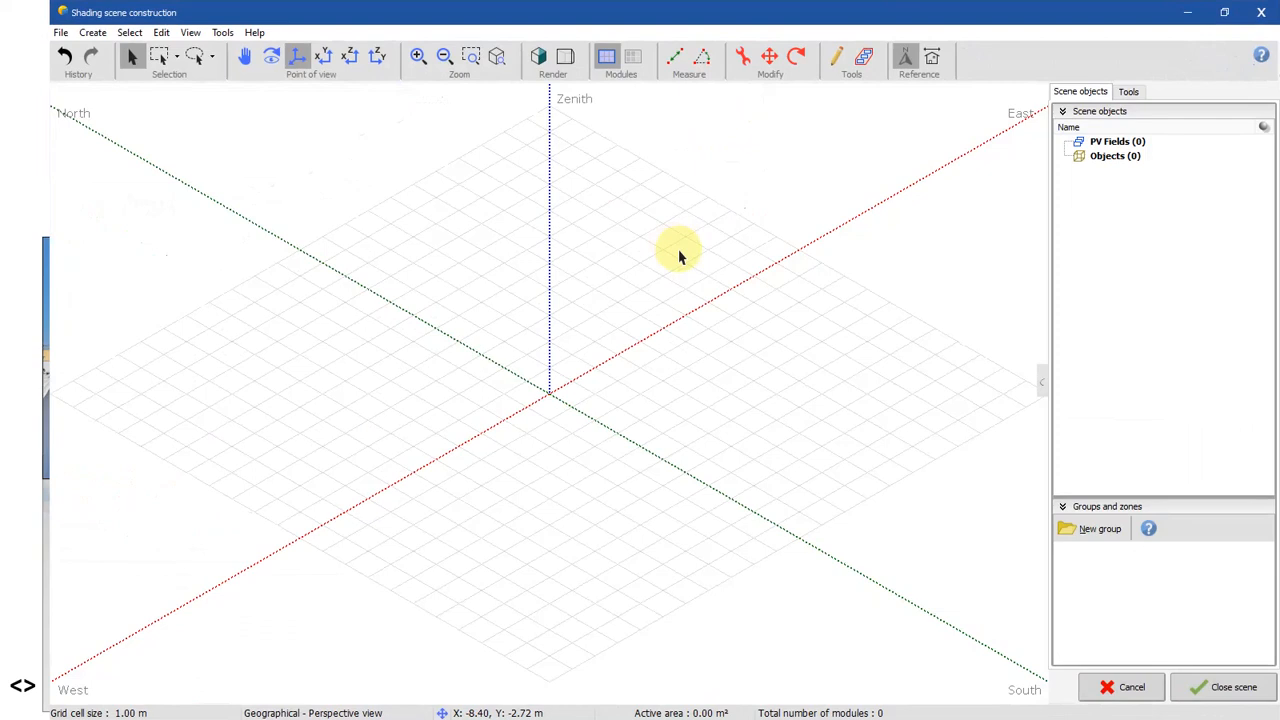
pyautogui.click(92, 32)
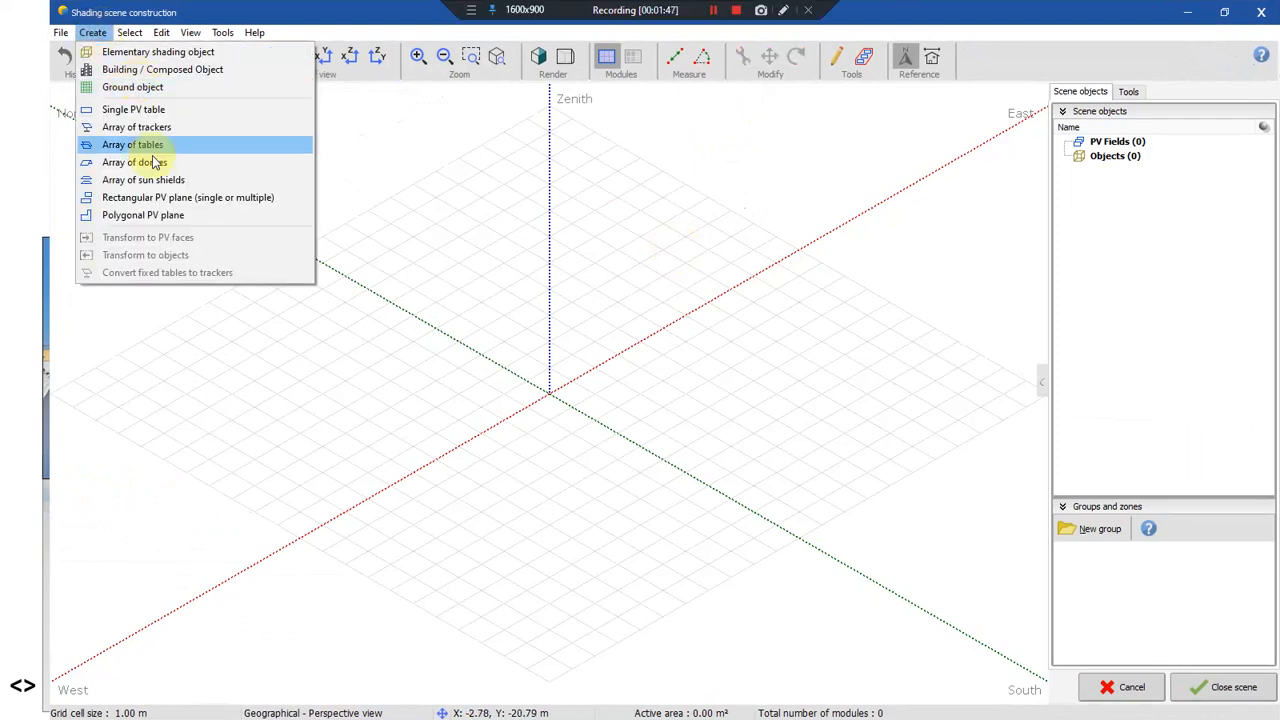
pyautogui.click(170, 54)
pyautogui.doubleClick(797, 276)
pyautogui.scroll(-1, 774, 283)
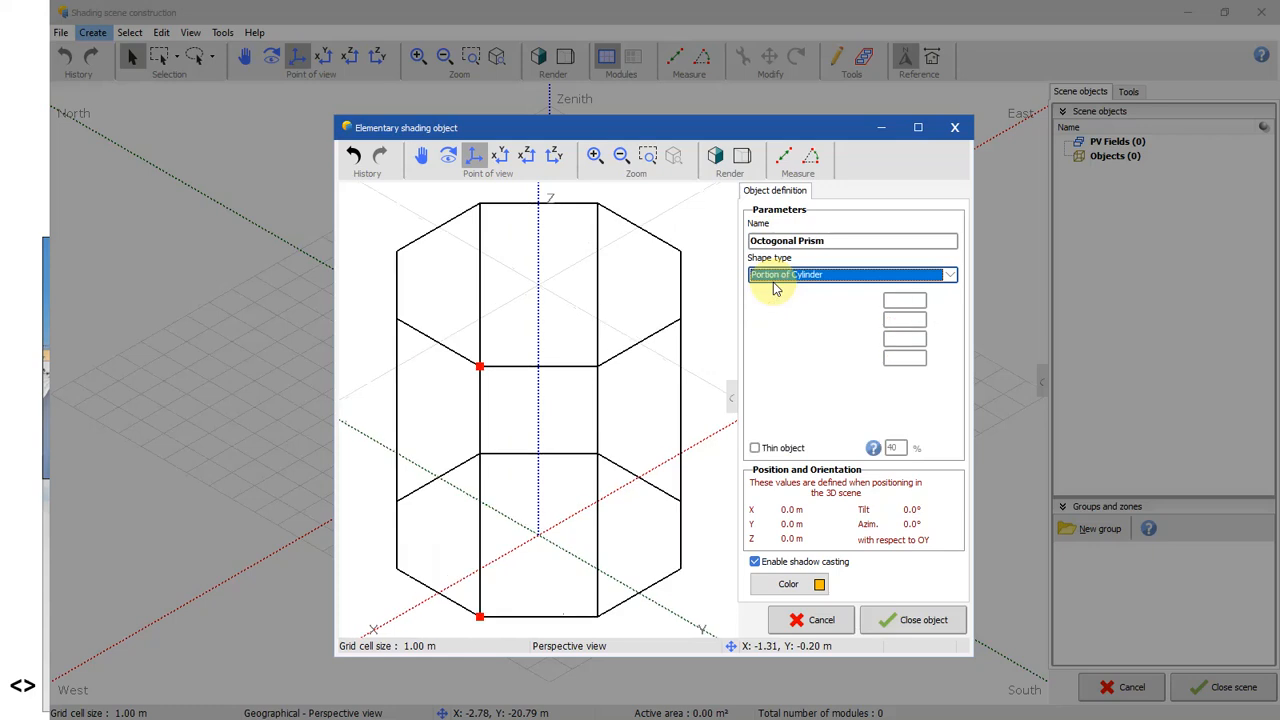
pyautogui.scroll(-4, 774, 288)
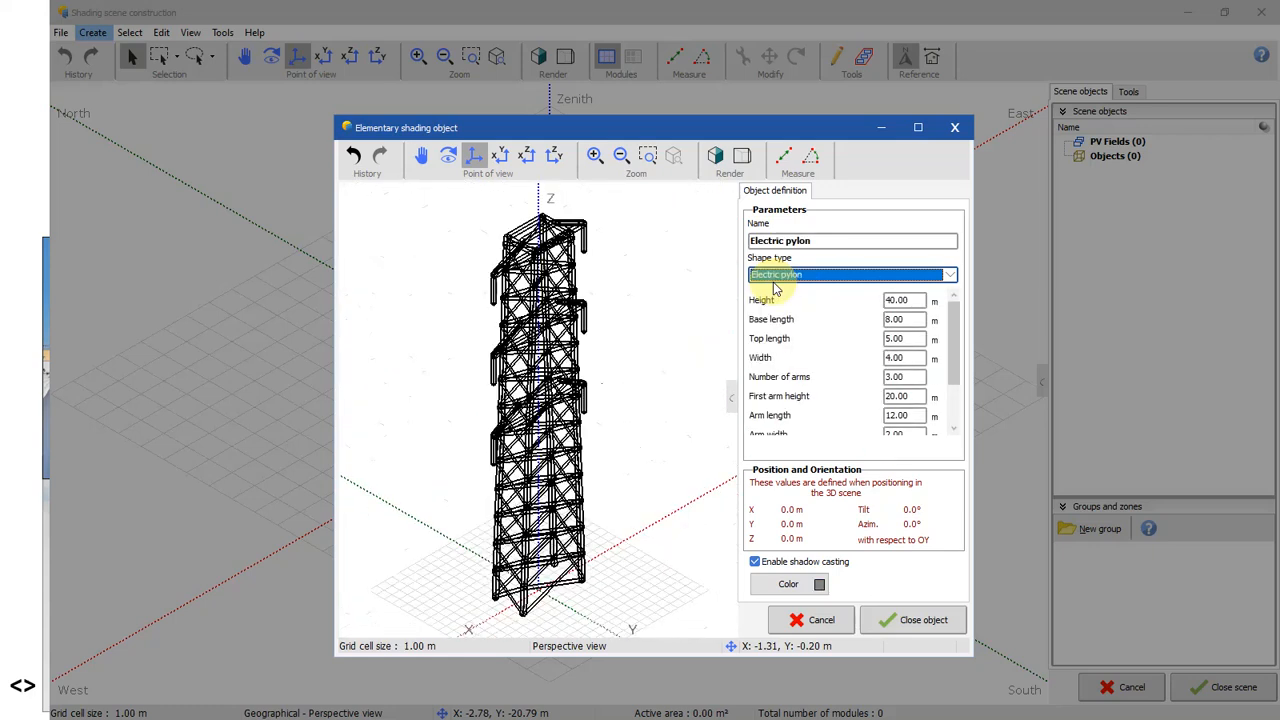
pyautogui.scroll(6, 774, 288)
pyautogui.scroll(-3, 774, 288)
pyautogui.scroll(1, 848, 354)
pyautogui.moveTo(571, 572); pyautogui.dragTo(591, 541)
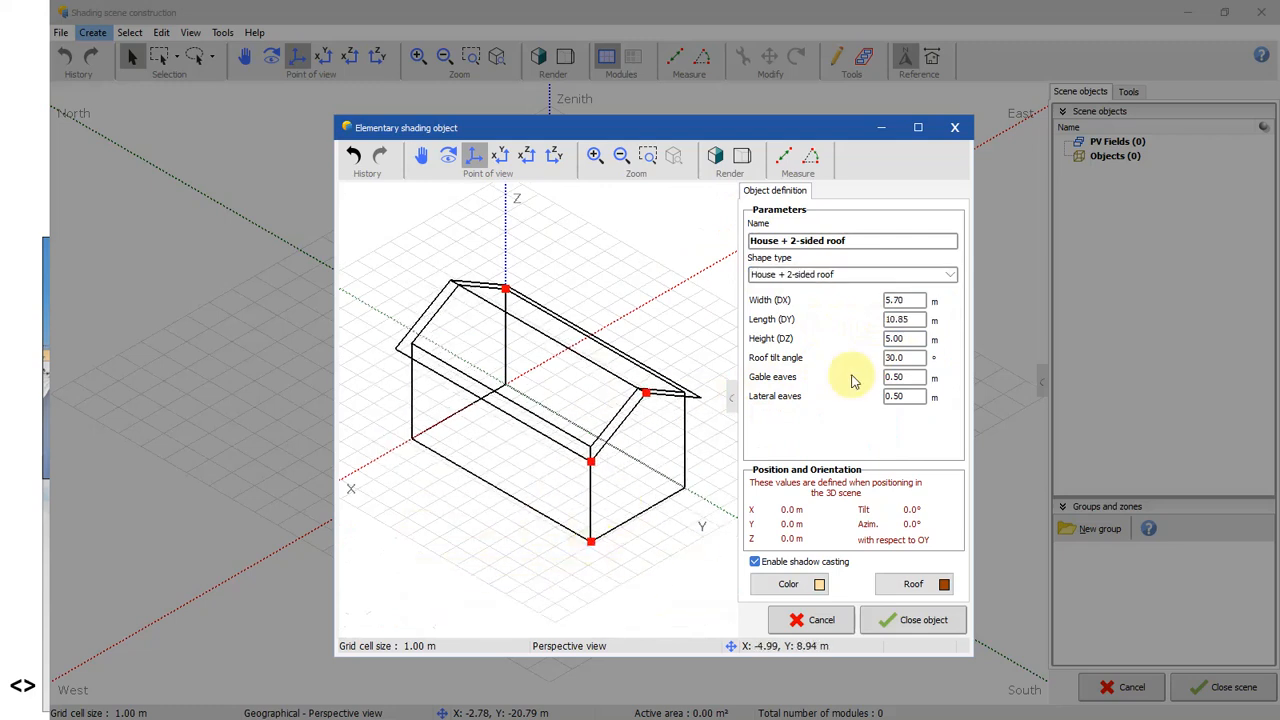
pyautogui.click(913, 584)
pyautogui.click(546, 401)
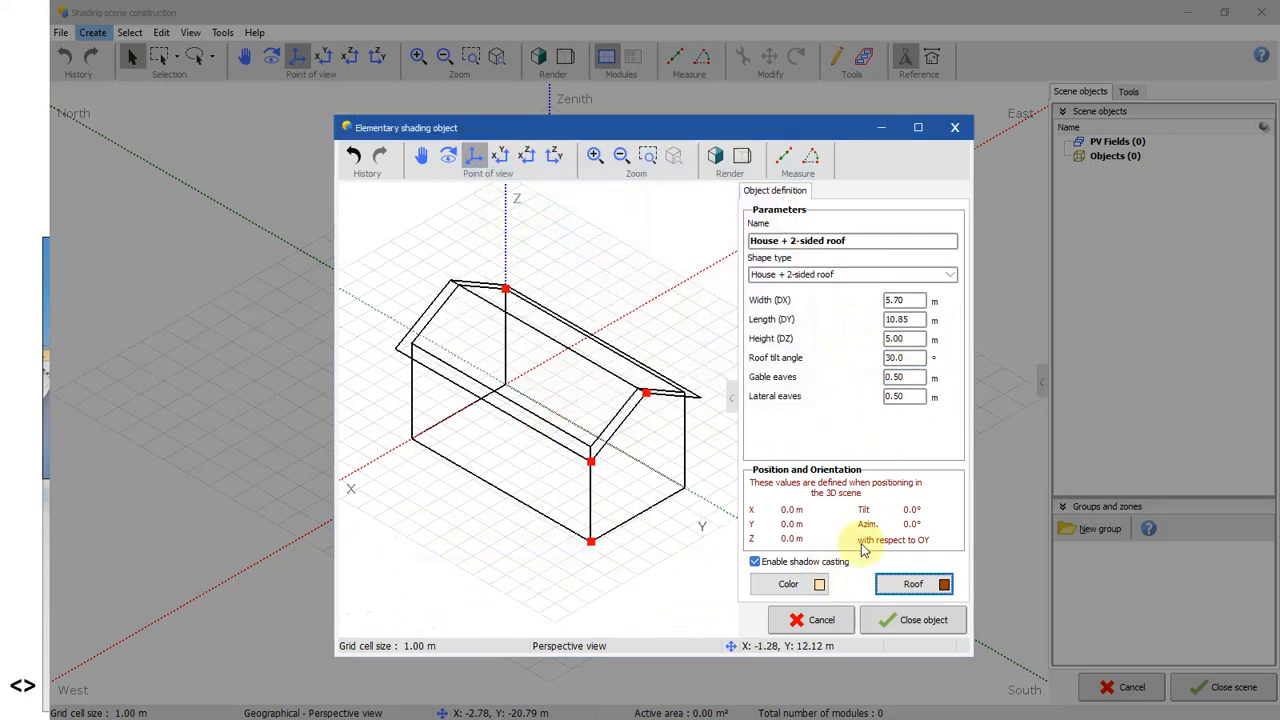
pyautogui.click(811, 620)
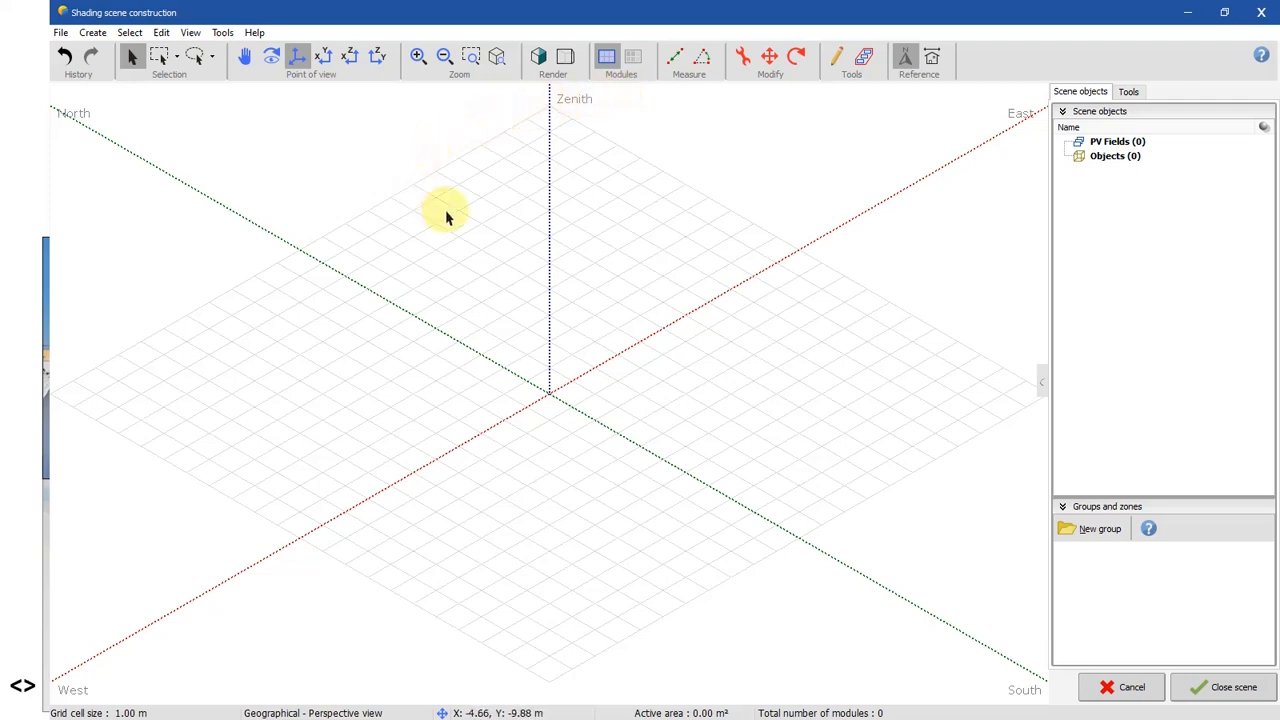
# Step: Draw one House + 2-sided roof in the northeast part of the grid, defining its footprint and height
pyautogui.click(837, 60)
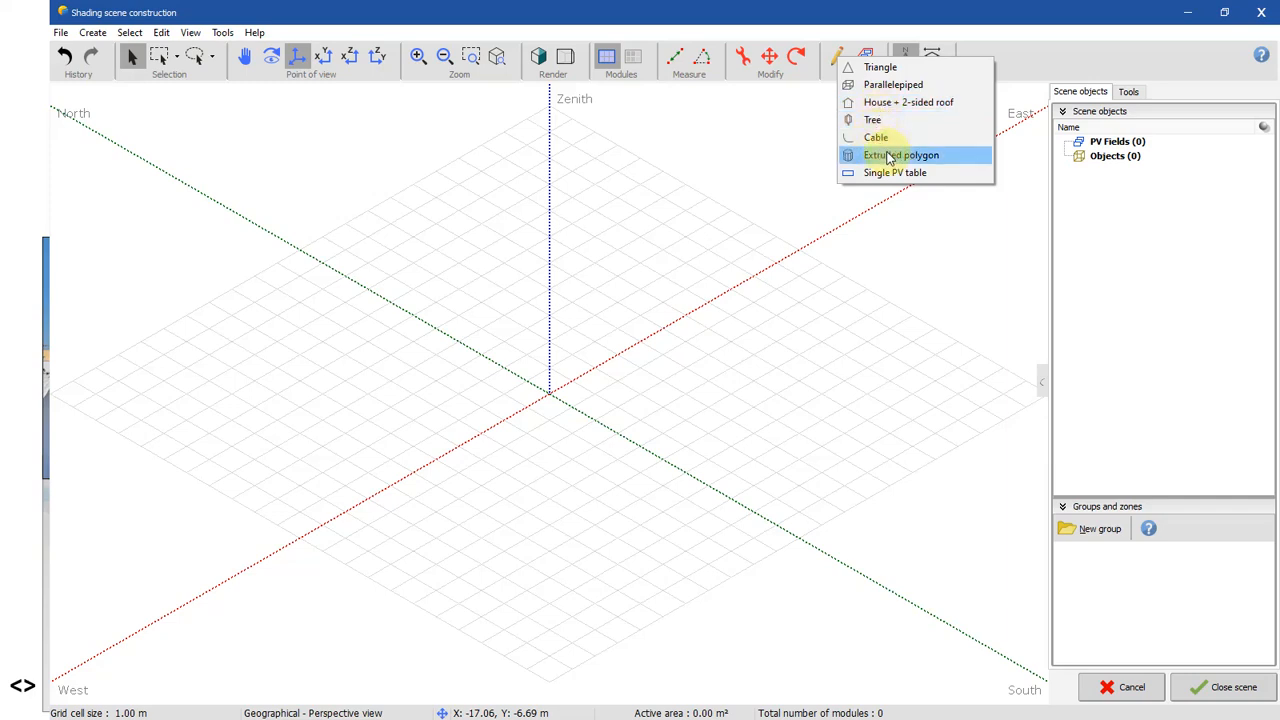
pyautogui.click(880, 103)
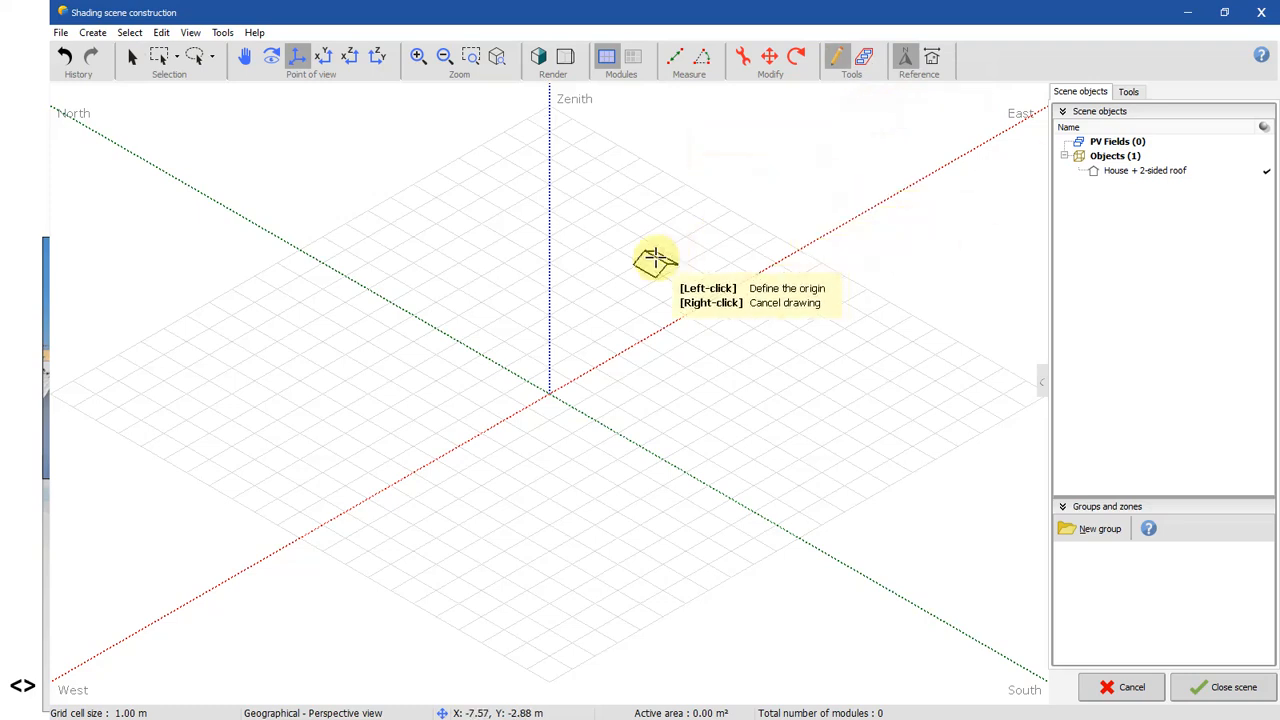
pyautogui.click(540, 206)
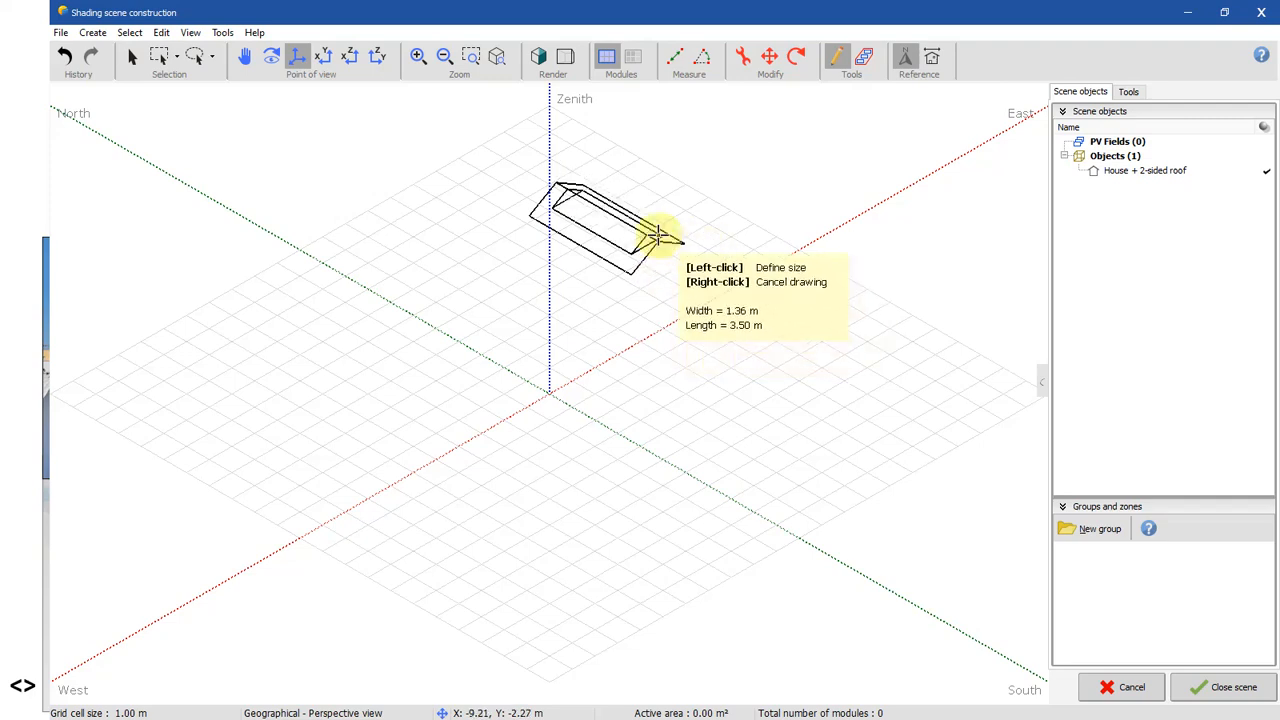
pyautogui.click(733, 258)
pyautogui.click(702, 197)
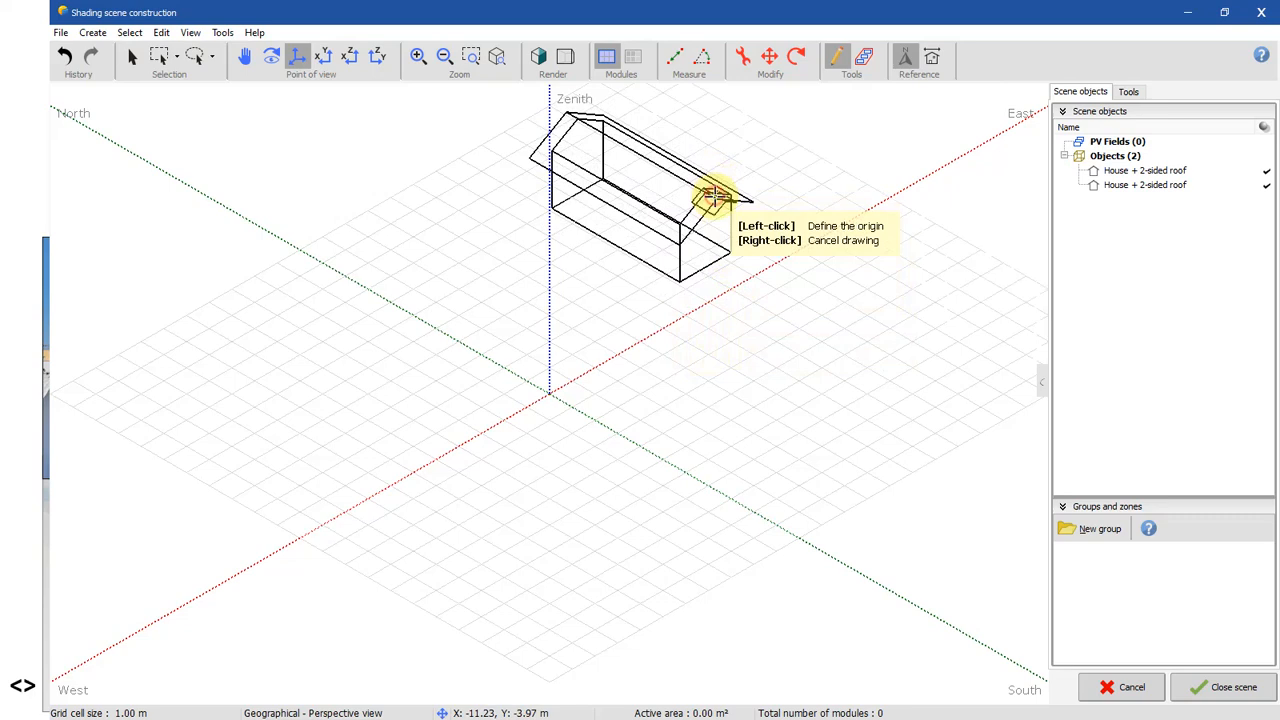
pyautogui.rightClick(730, 244)
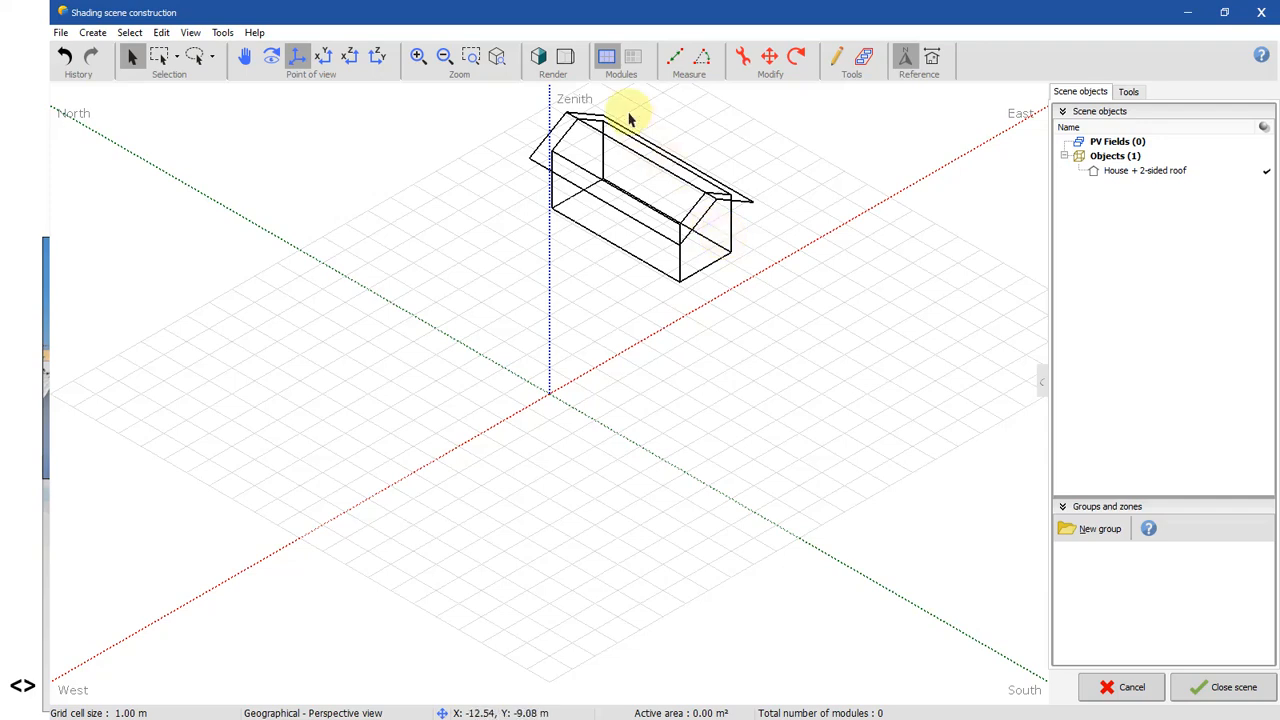
# Step: Display the scene with solid, shaded surfaces instead of wireframe
pyautogui.click(538, 56)
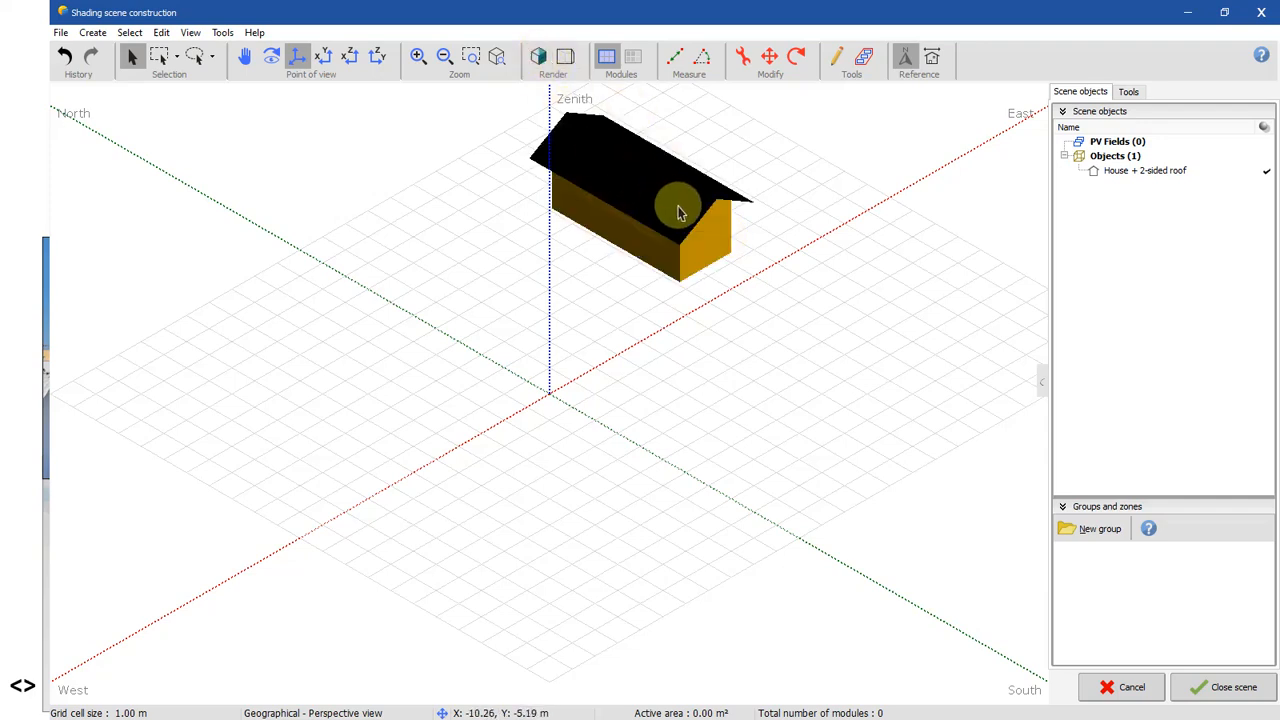
pyautogui.click(271, 57)
pyautogui.moveTo(580, 303)
pyautogui.mouseDown()
pyautogui.moveTo(629, 277)
pyautogui.moveTo(654, 220)
pyautogui.moveTo(546, 200)
pyautogui.moveTo(514, 270)
pyautogui.moveTo(606, 291)
pyautogui.moveTo(563, 291)
pyautogui.mouseUp()
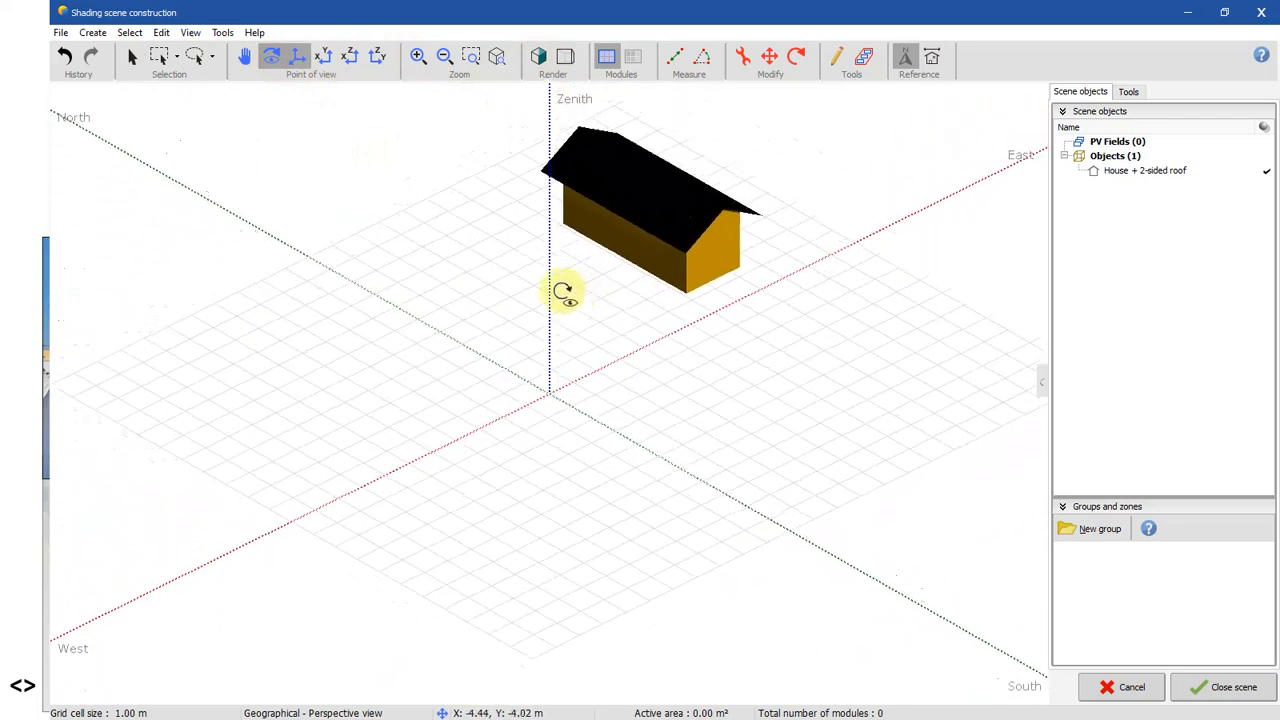
pyautogui.click(264, 59)
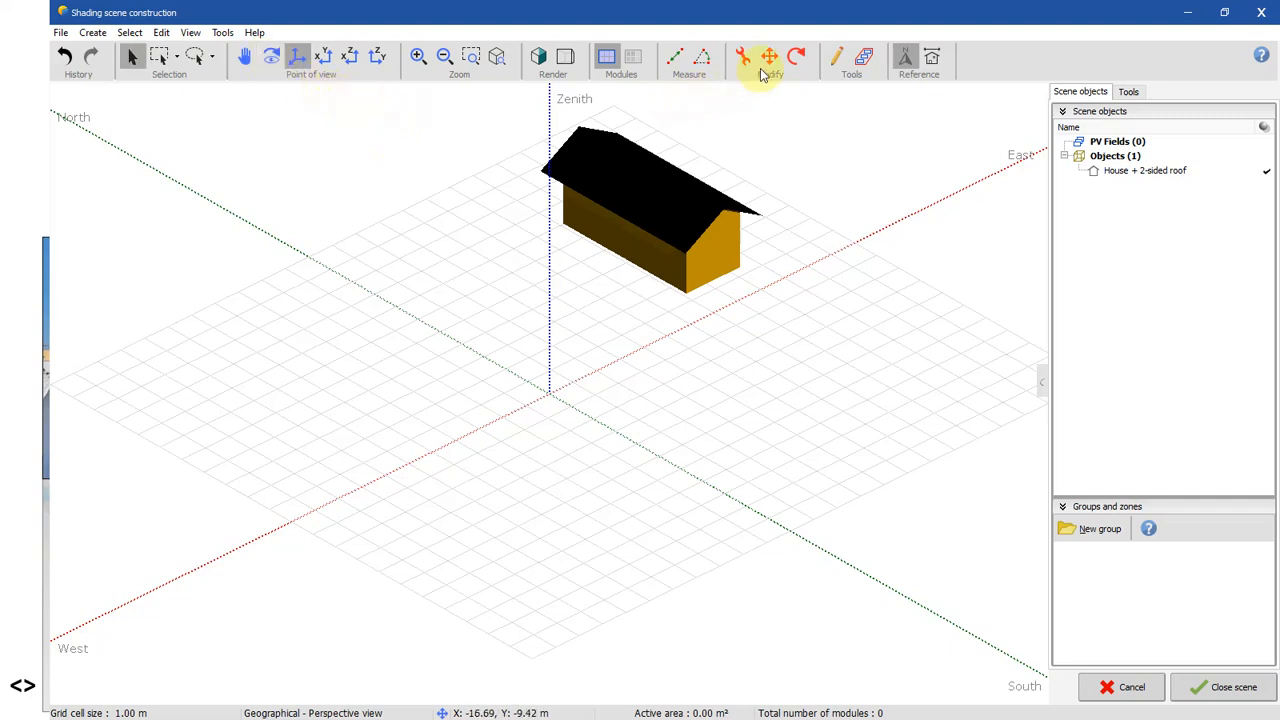
# Step: Draw one tree about 2.6 m in diameter in the northwest part of the grid, defining its height
pyautogui.click(833, 66)
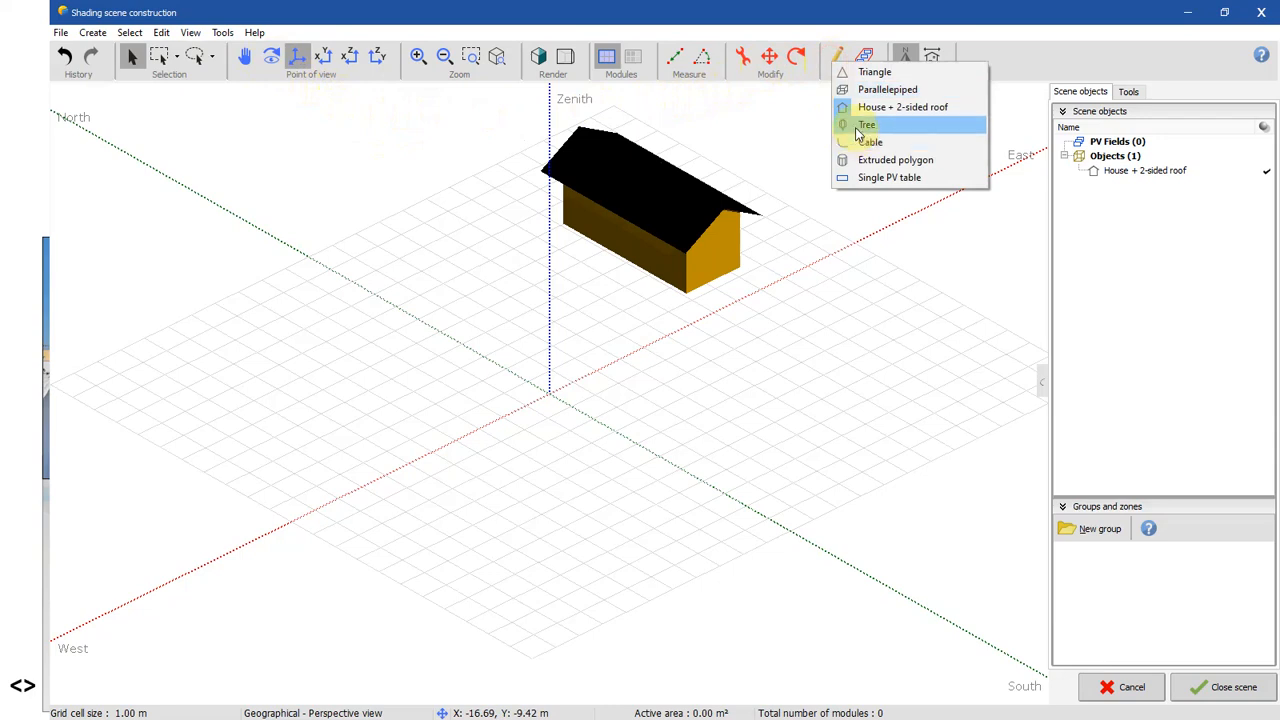
pyautogui.click(851, 124)
pyautogui.click(416, 420)
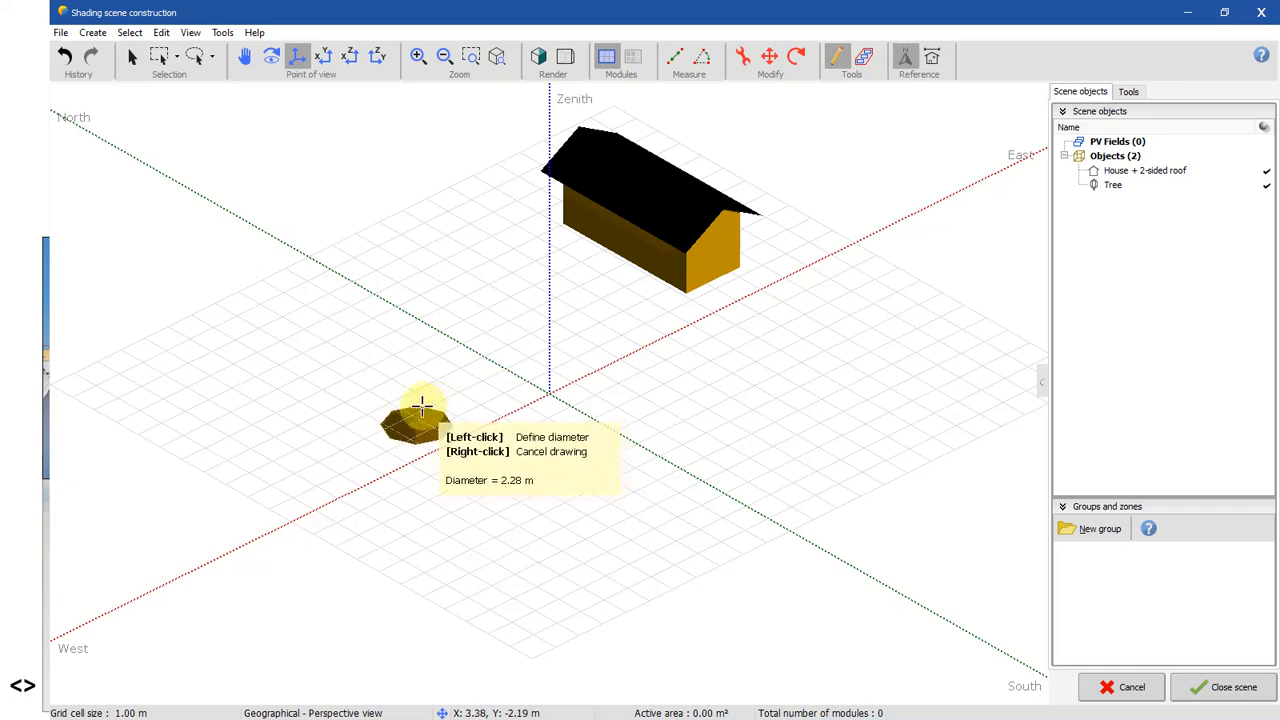
pyautogui.click(430, 403)
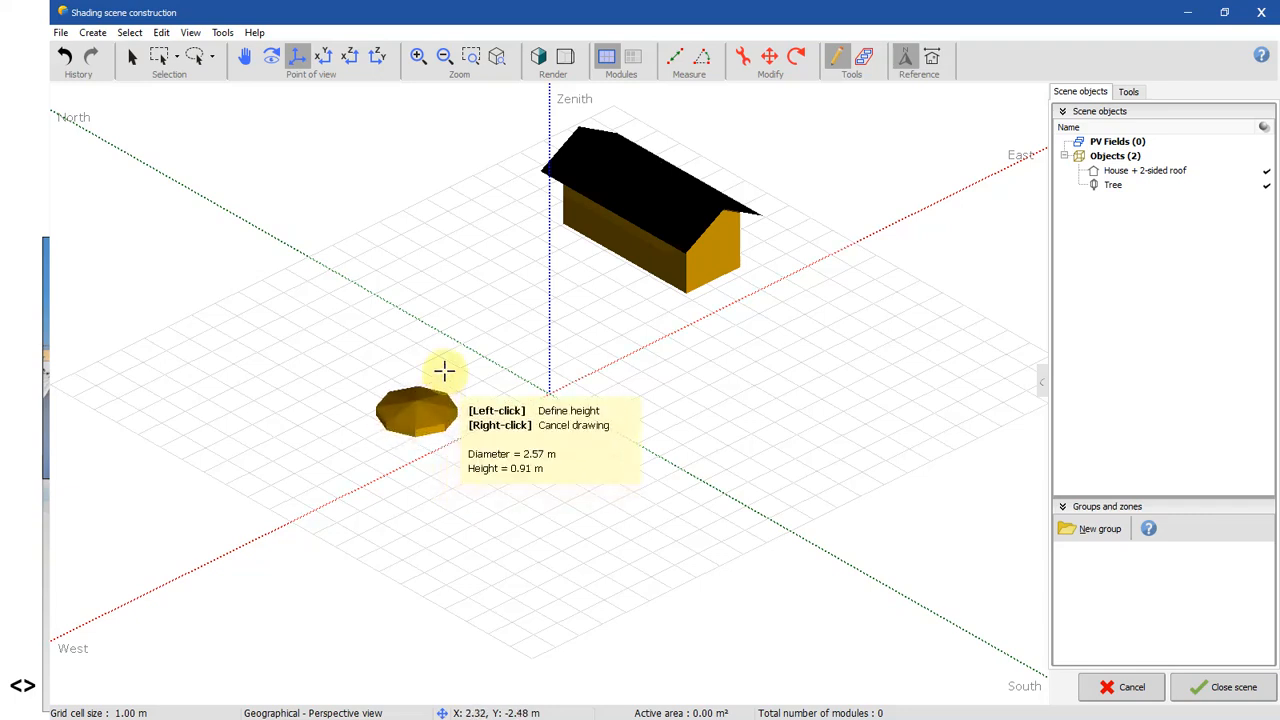
pyautogui.click(412, 287)
pyautogui.rightClick(522, 342)
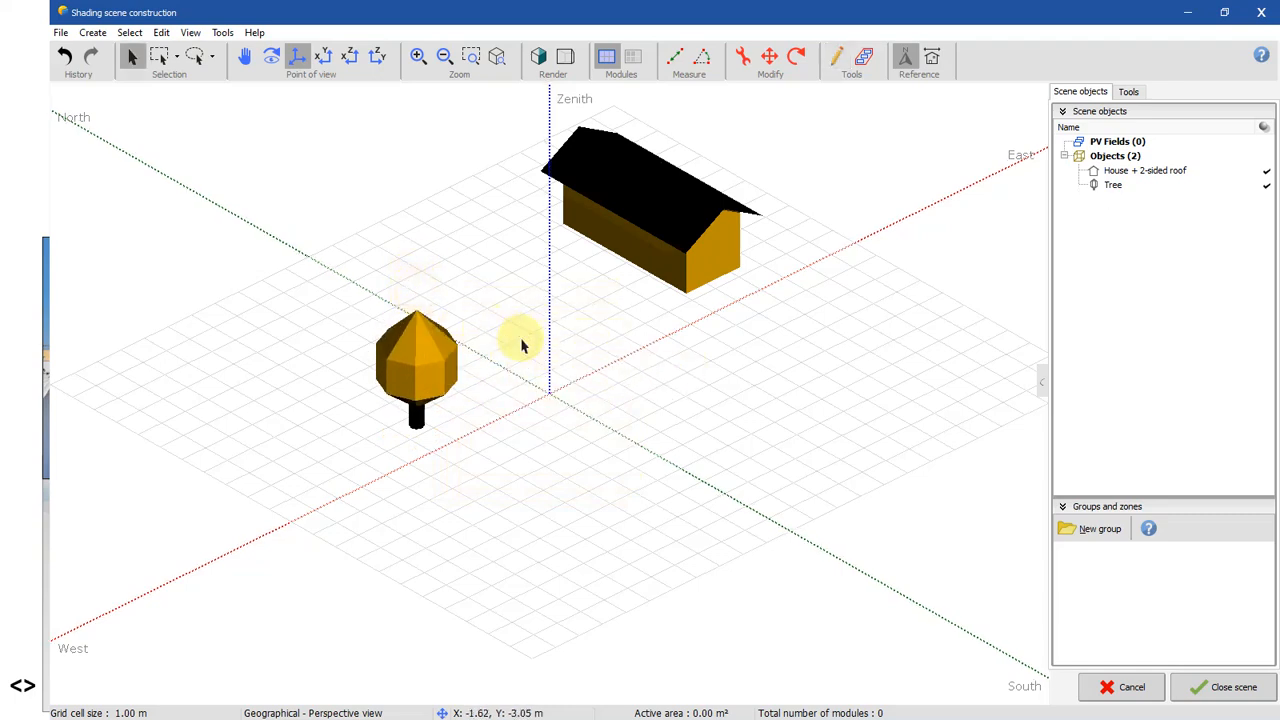
# Step: Create a single PV table with modules in Portrait orientation, 4 in length and 2 in height
pyautogui.click(92, 32)
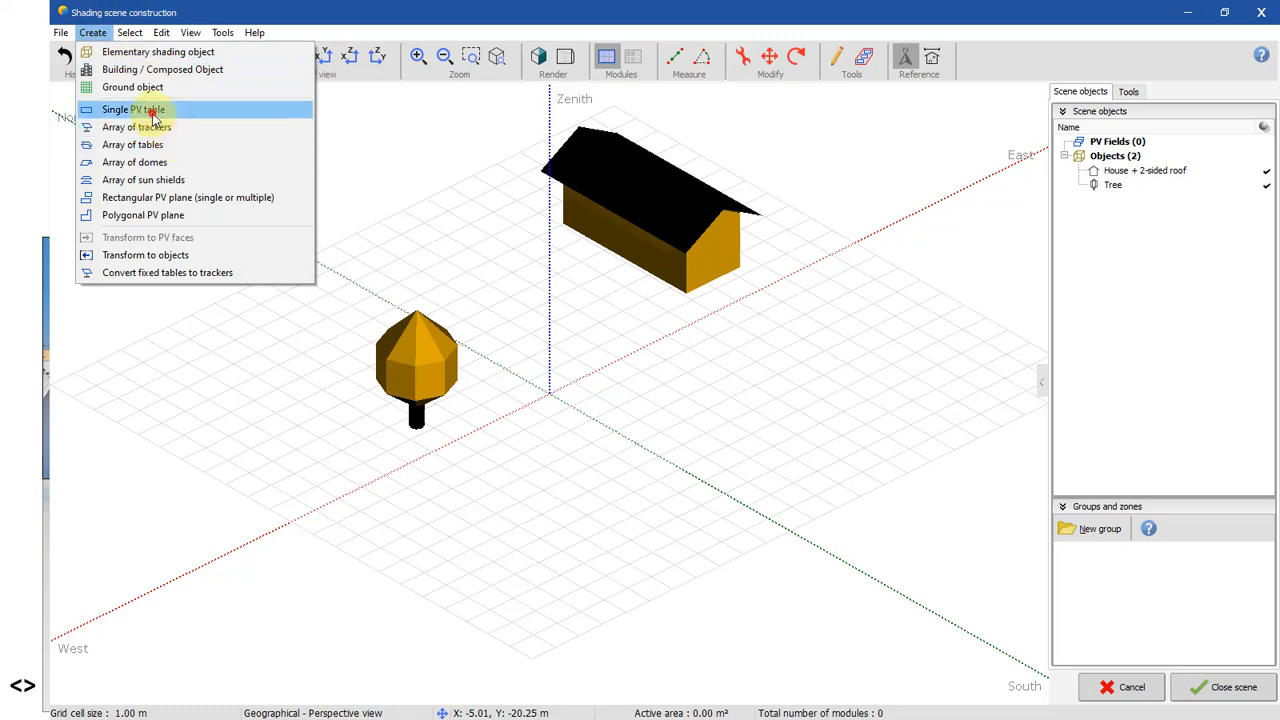
pyautogui.click(153, 112)
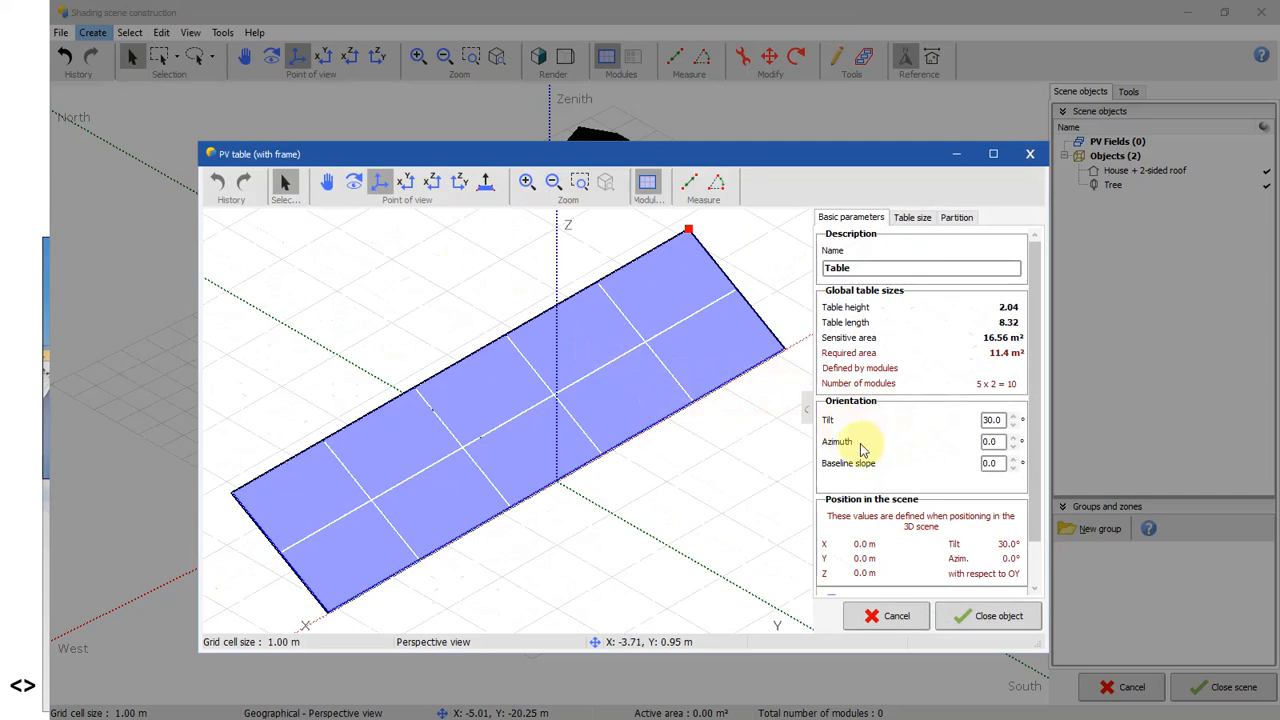
pyautogui.click(911, 217)
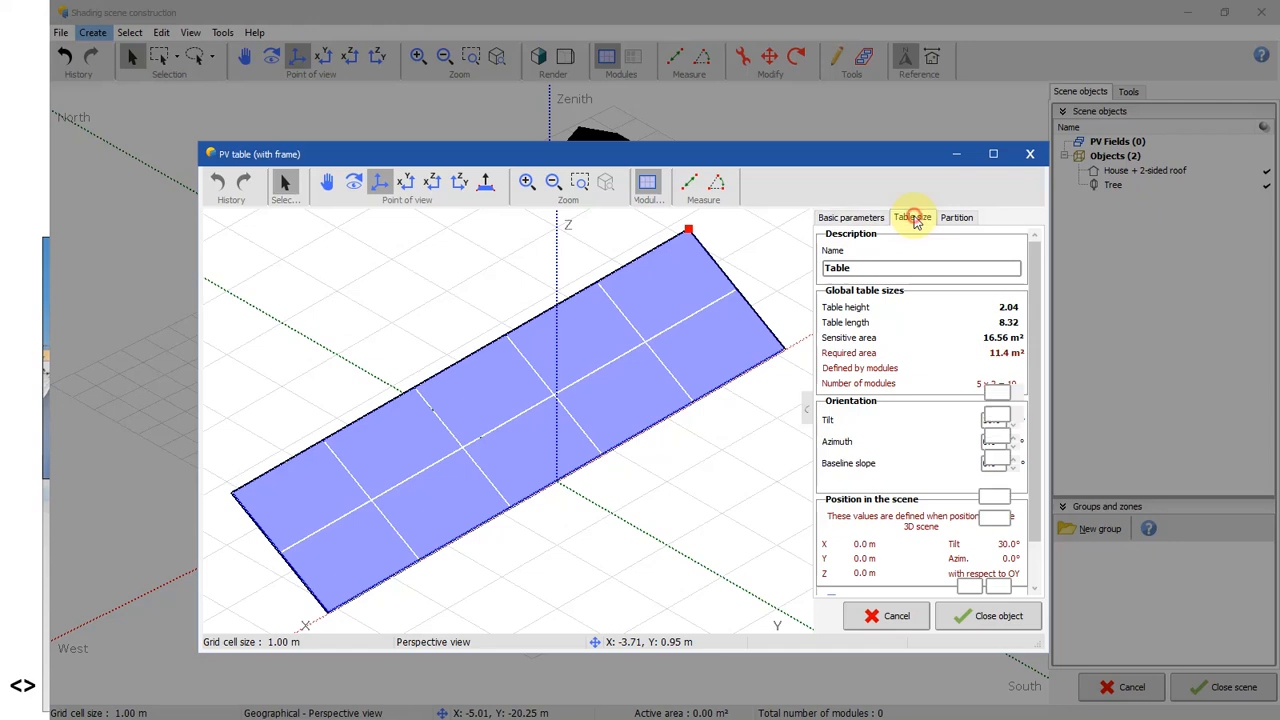
pyautogui.click(955, 372)
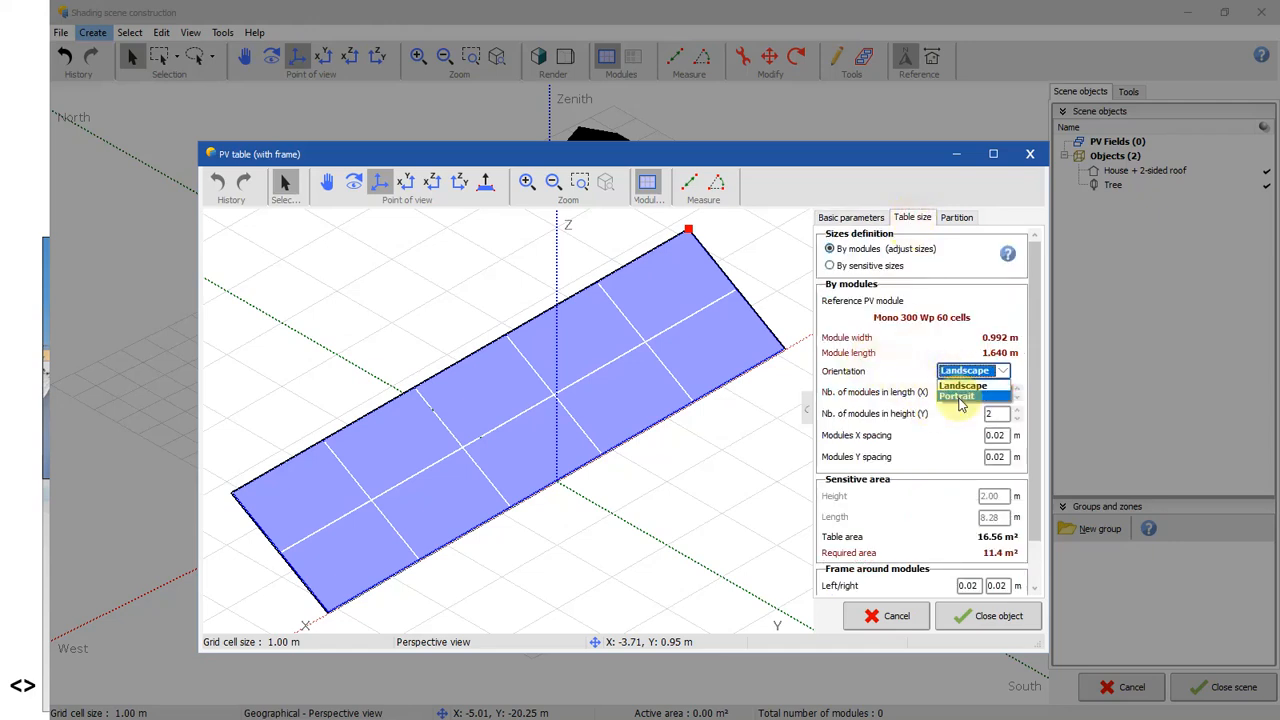
pyautogui.click(958, 397)
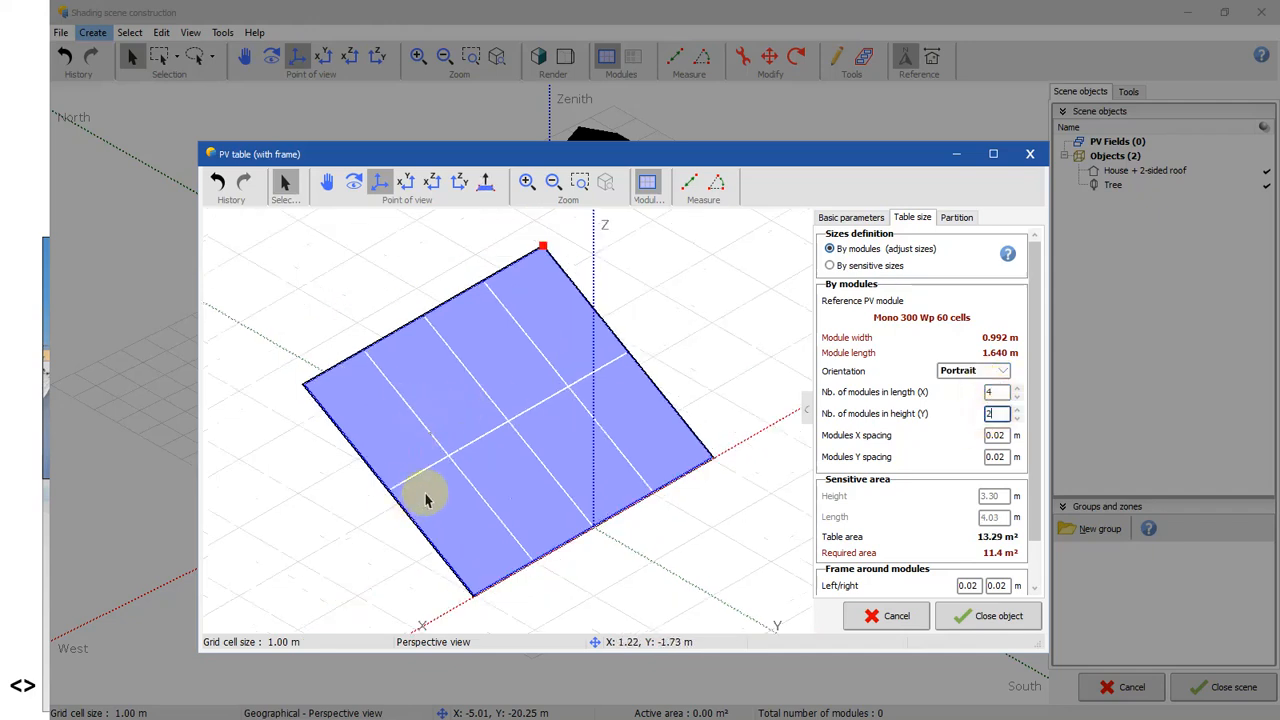
# Step: Set the X spacing between the table's modules to 0.05 m
pyautogui.scroll(3, 400, 447)
pyautogui.scroll(-5, 466, 506)
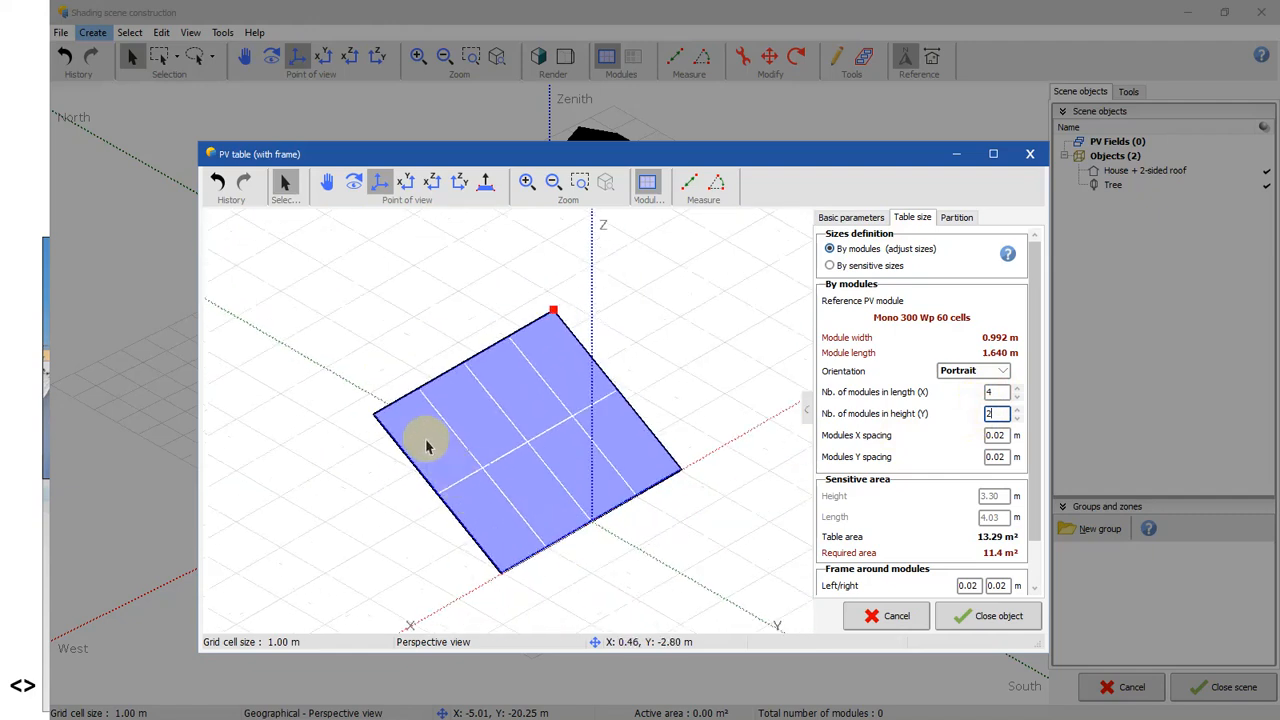
pyautogui.scroll(3, 477, 450)
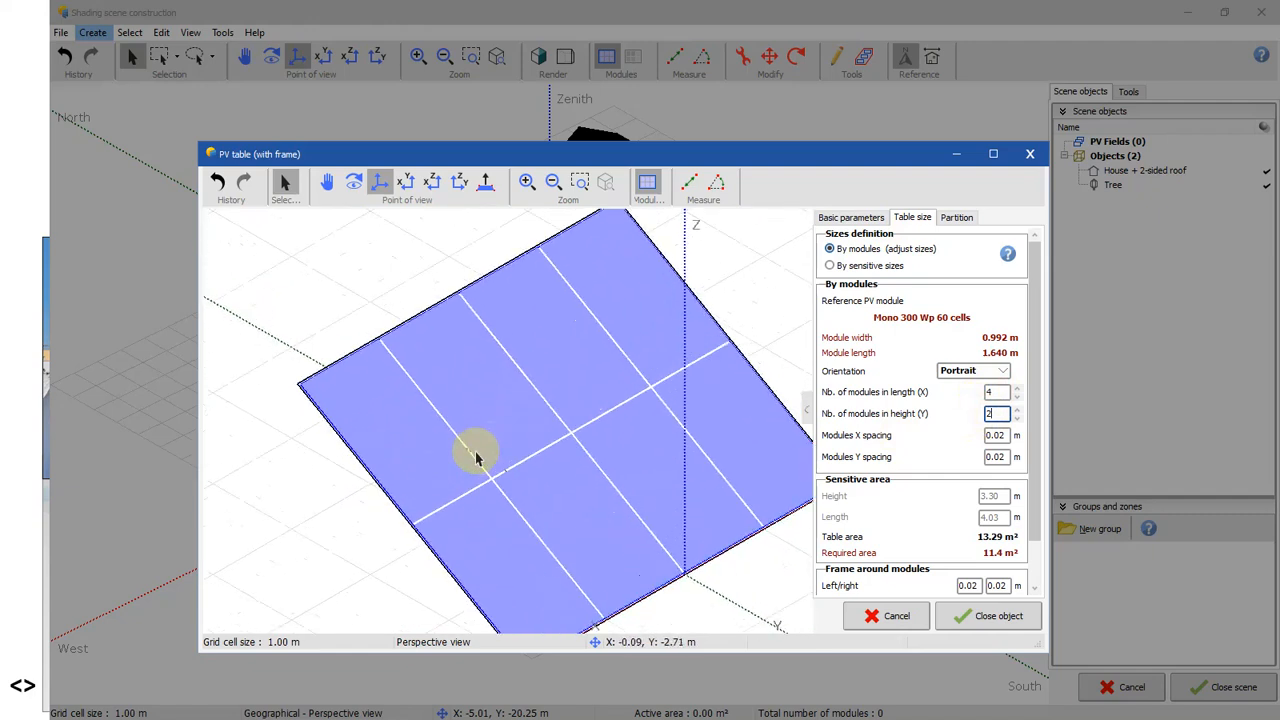
pyautogui.scroll(2, 466, 514)
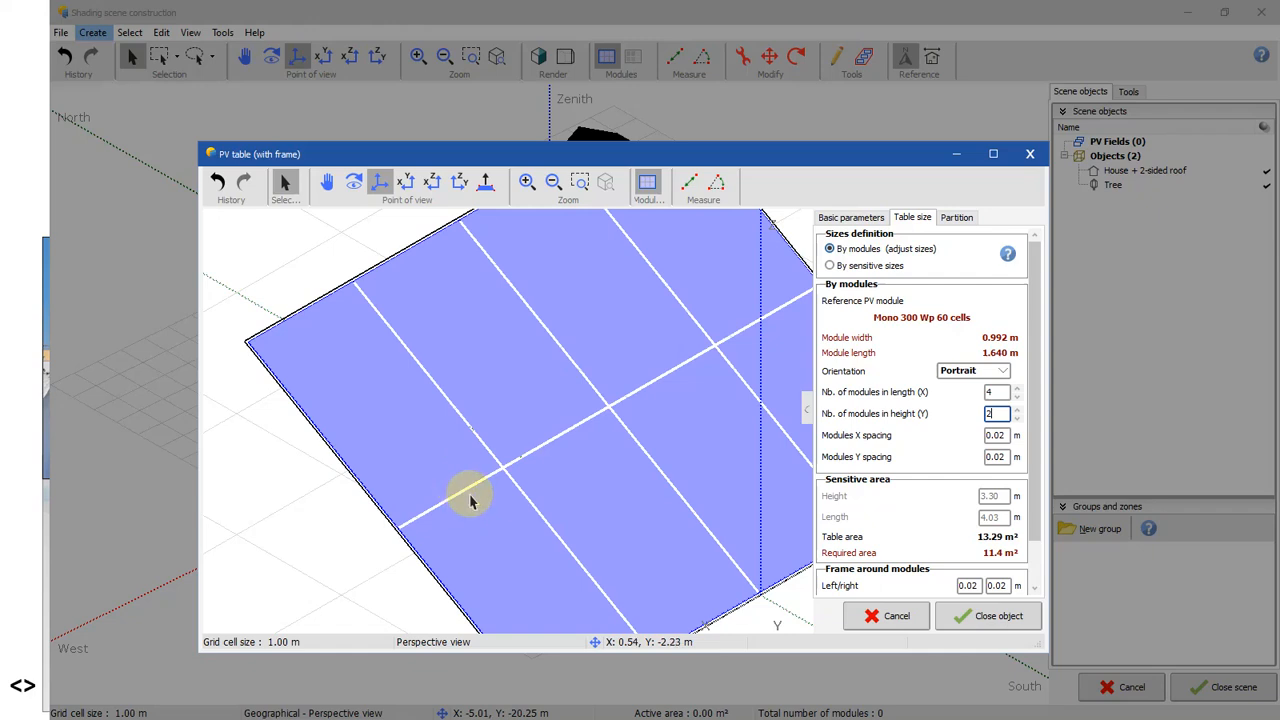
pyautogui.scroll(2, 460, 496)
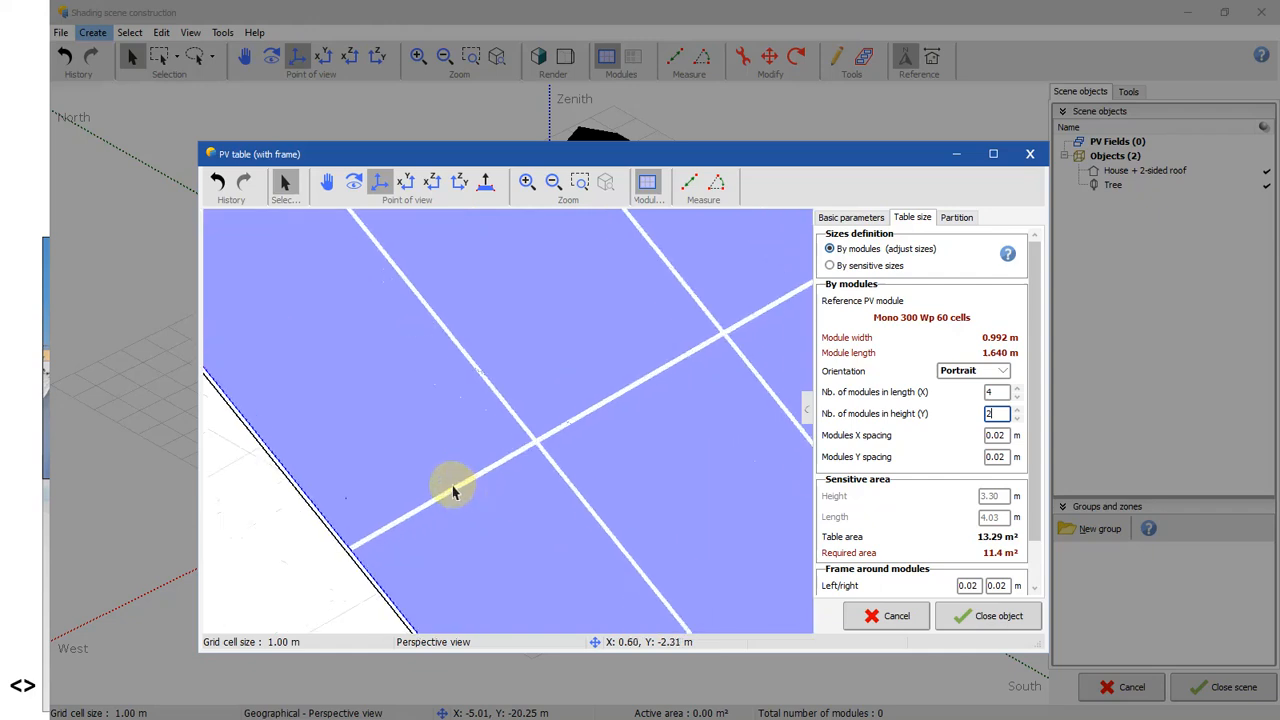
pyautogui.scroll(-2, 452, 490)
pyautogui.scroll(-3, 445, 490)
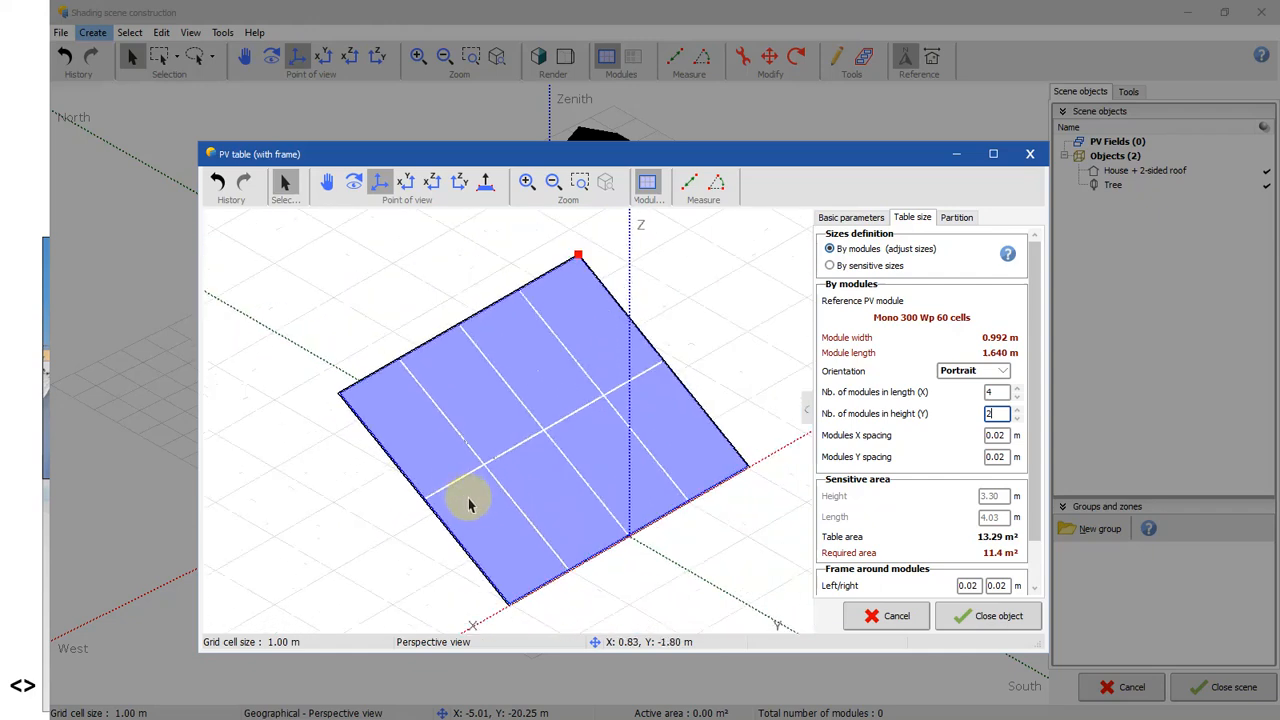
pyautogui.scroll(3, 443, 466)
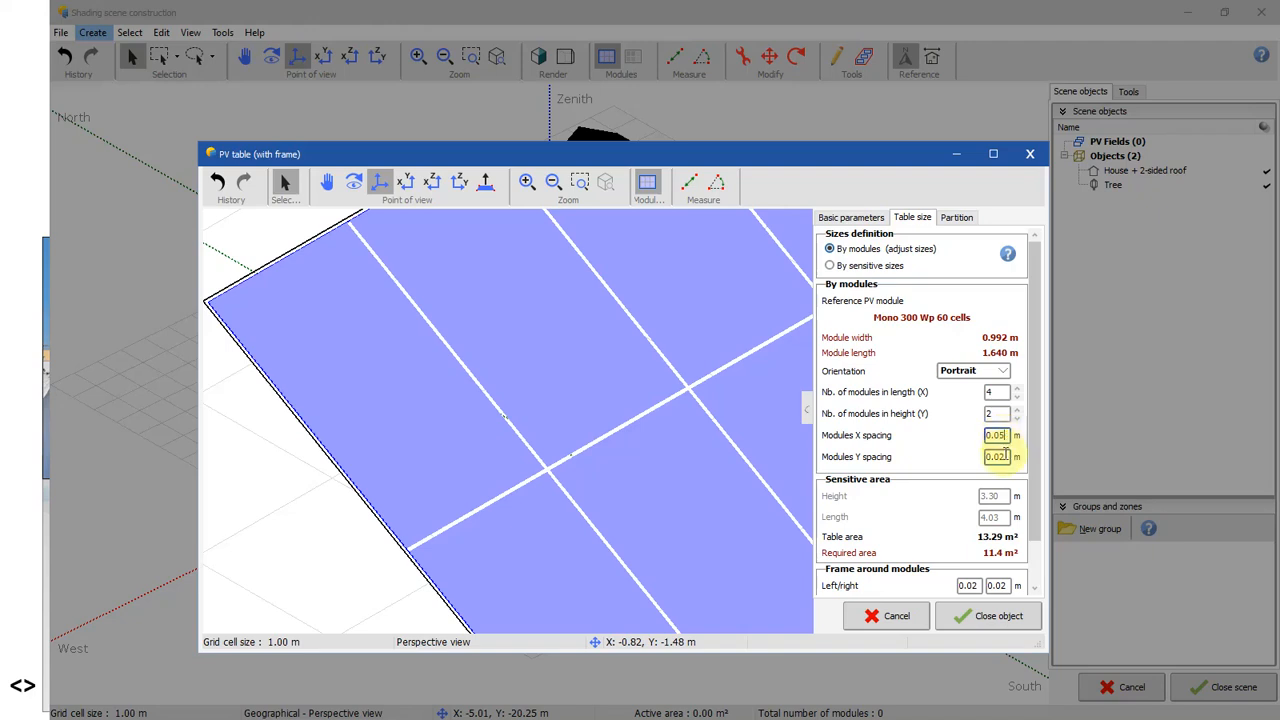
pyautogui.click(998, 456)
# Step: Set the Y spacing between the table's modules to 0.06 m
pyautogui.scroll(4, 434, 486)
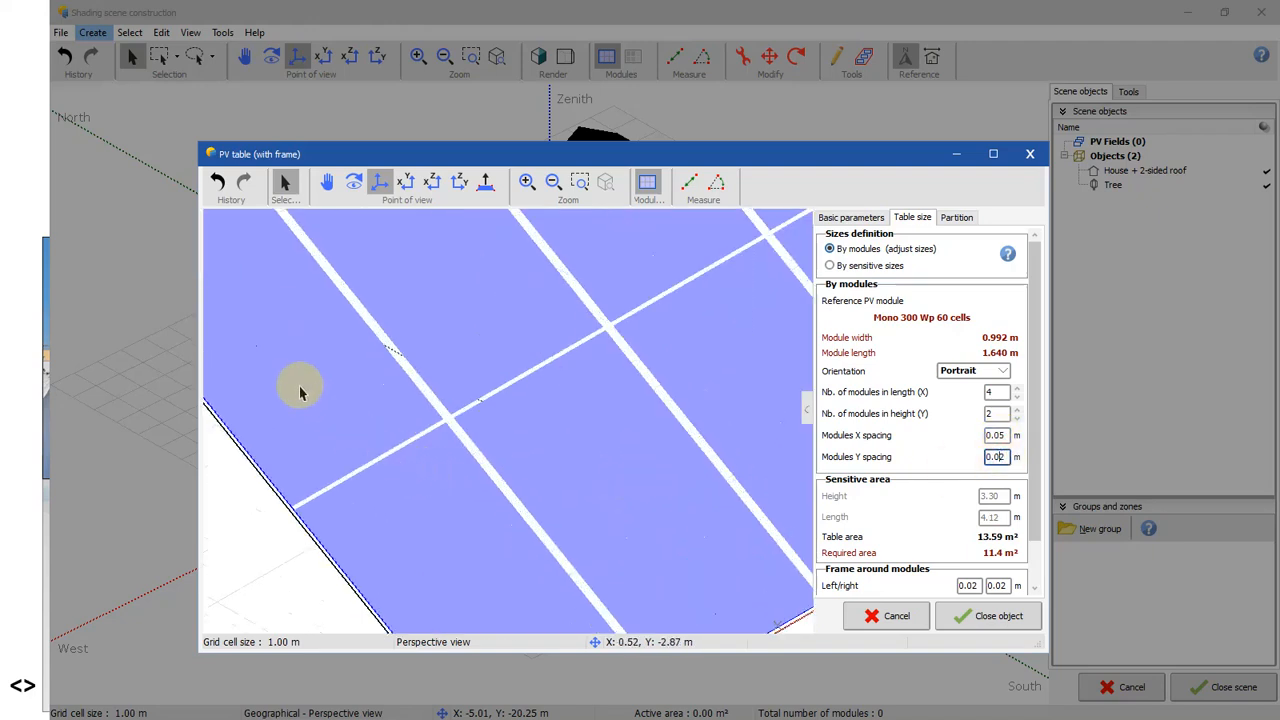
pyautogui.scroll(2, 355, 465)
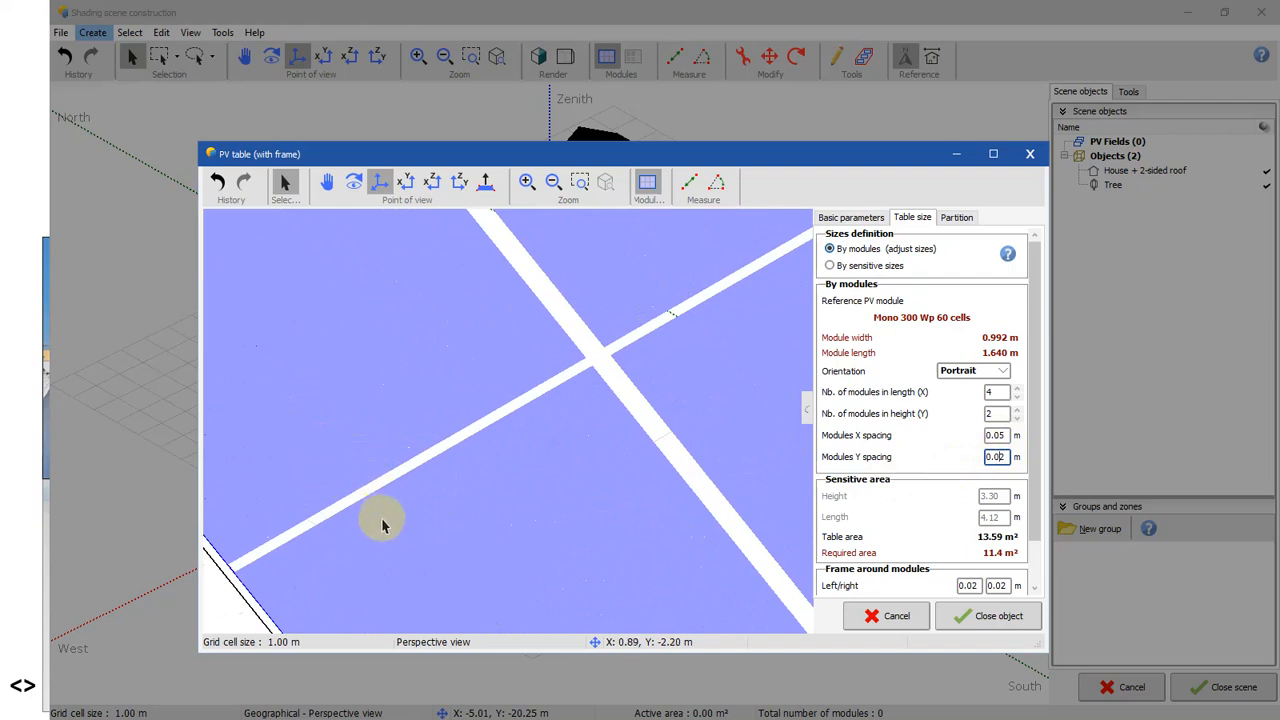
pyautogui.scroll(-3, 380, 508)
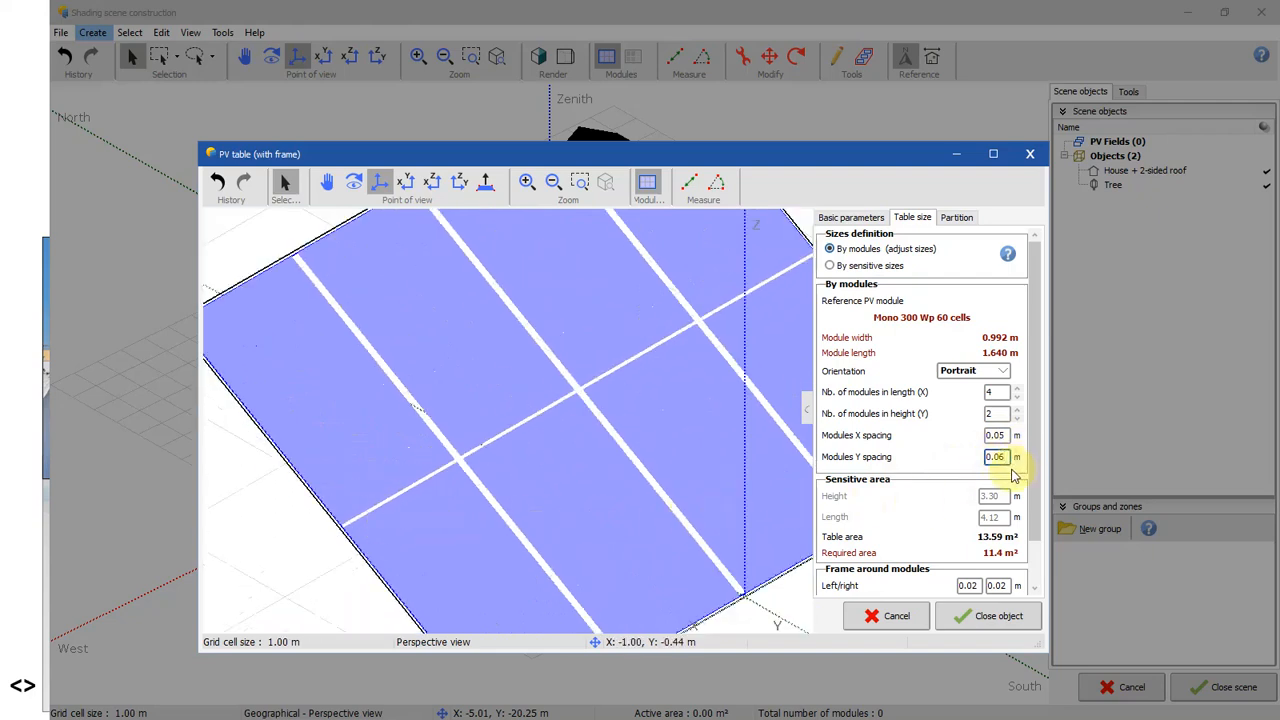
pyautogui.click(991, 457)
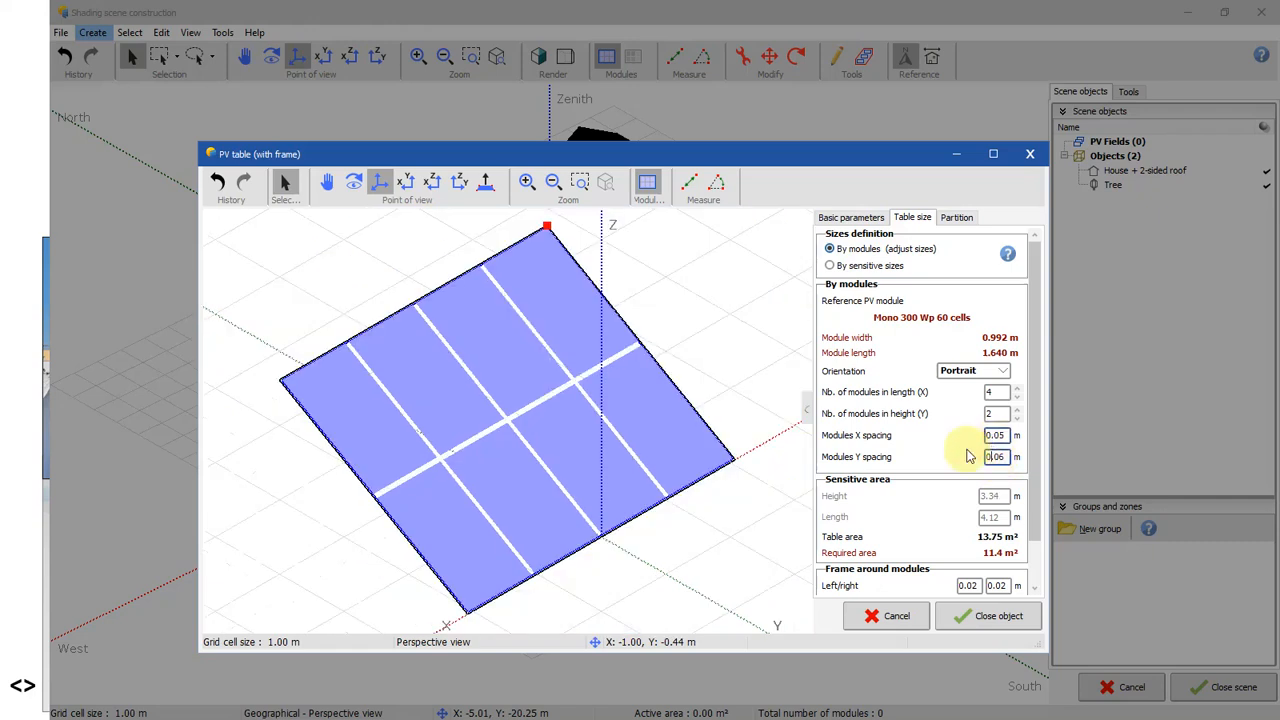
# Step: Hide the modules in the PV table preview to examine the frame along the table's edge
pyautogui.scroll(3, 415, 482)
pyautogui.scroll(-3, 404, 484)
pyautogui.scroll(3, 403, 482)
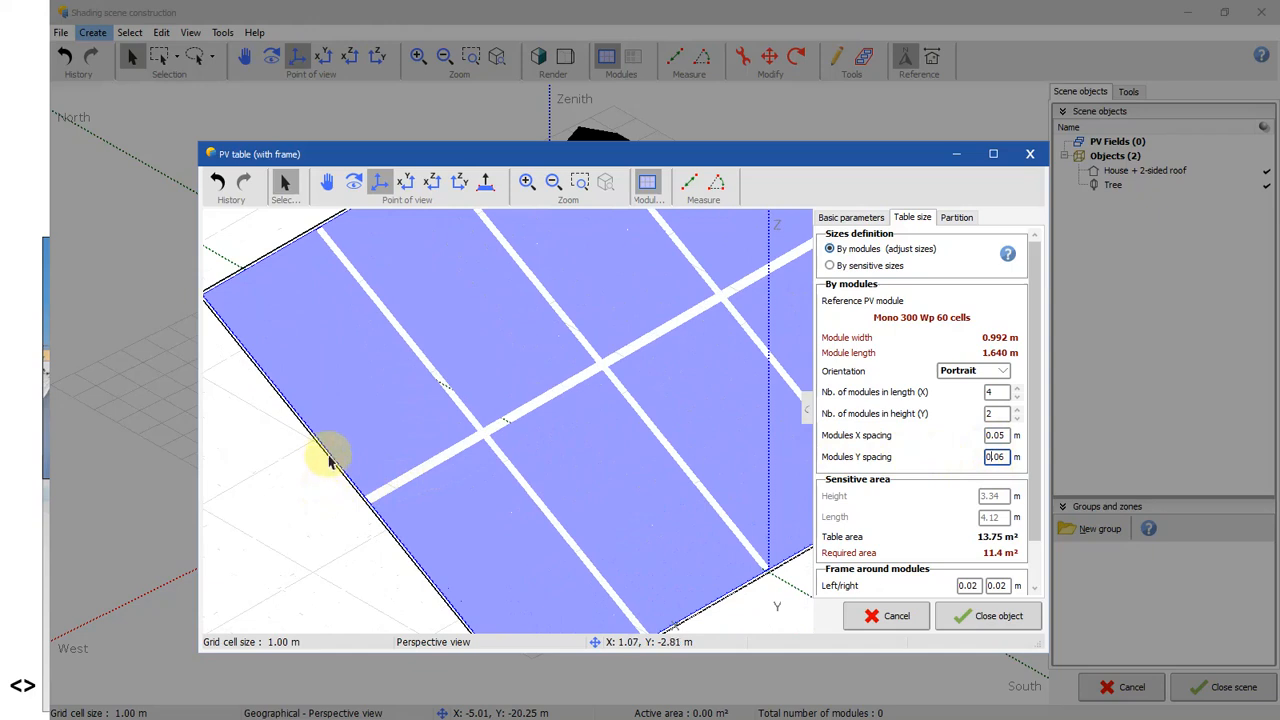
pyautogui.scroll(2, 335, 450)
pyautogui.click(650, 183)
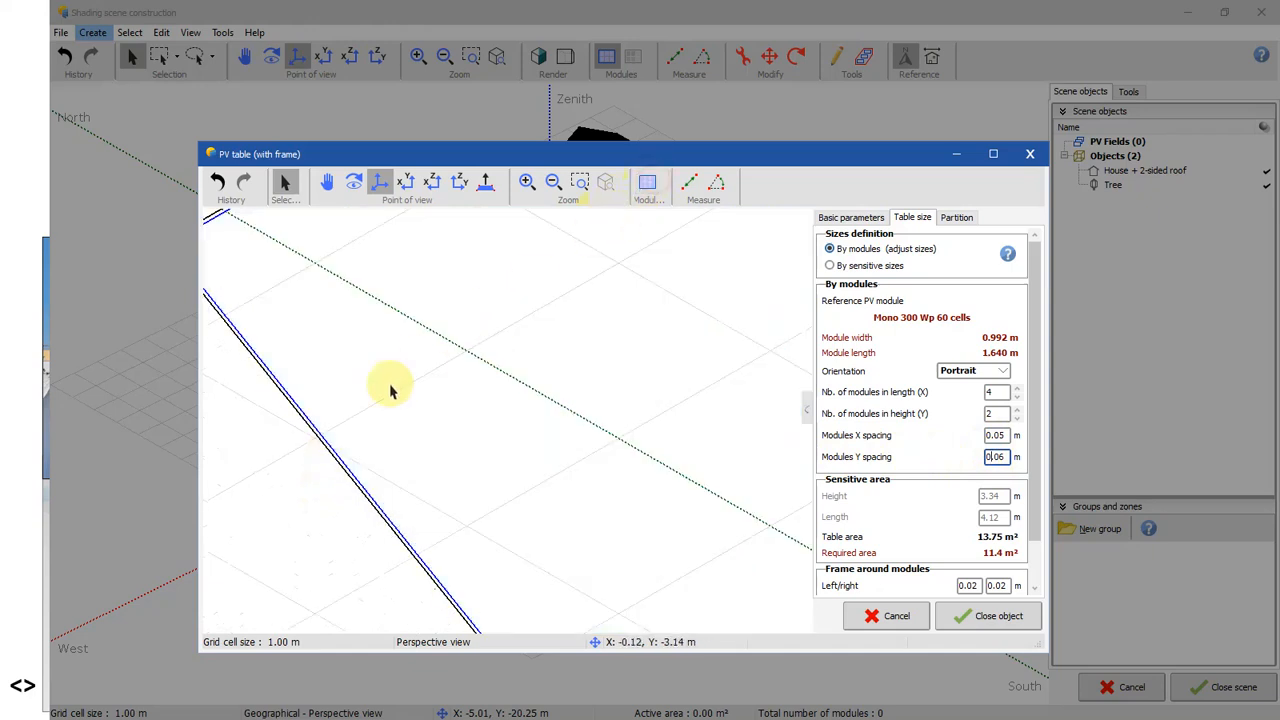
# Step: Show the modules again, set the left frame margin around them to 0.08 m, and place the PV table in the scene
pyautogui.click(648, 183)
pyautogui.scroll(-5, 431, 397)
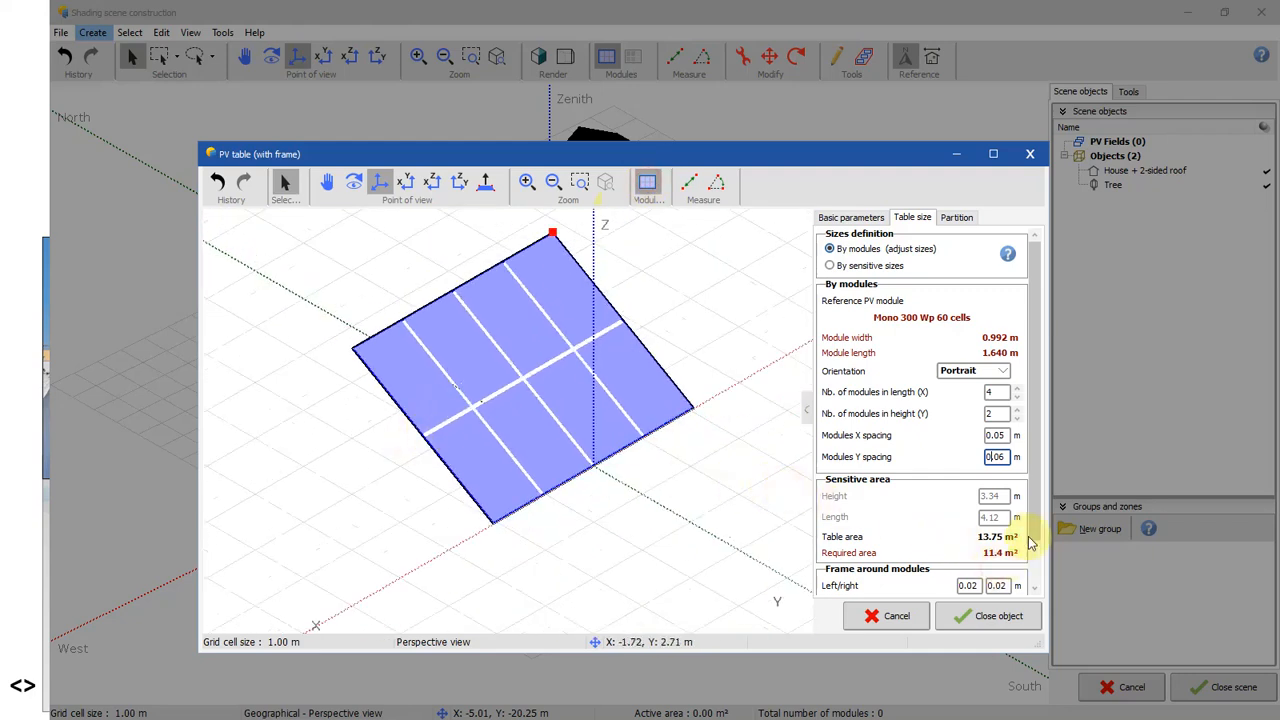
pyautogui.scroll(-2, 1031, 543)
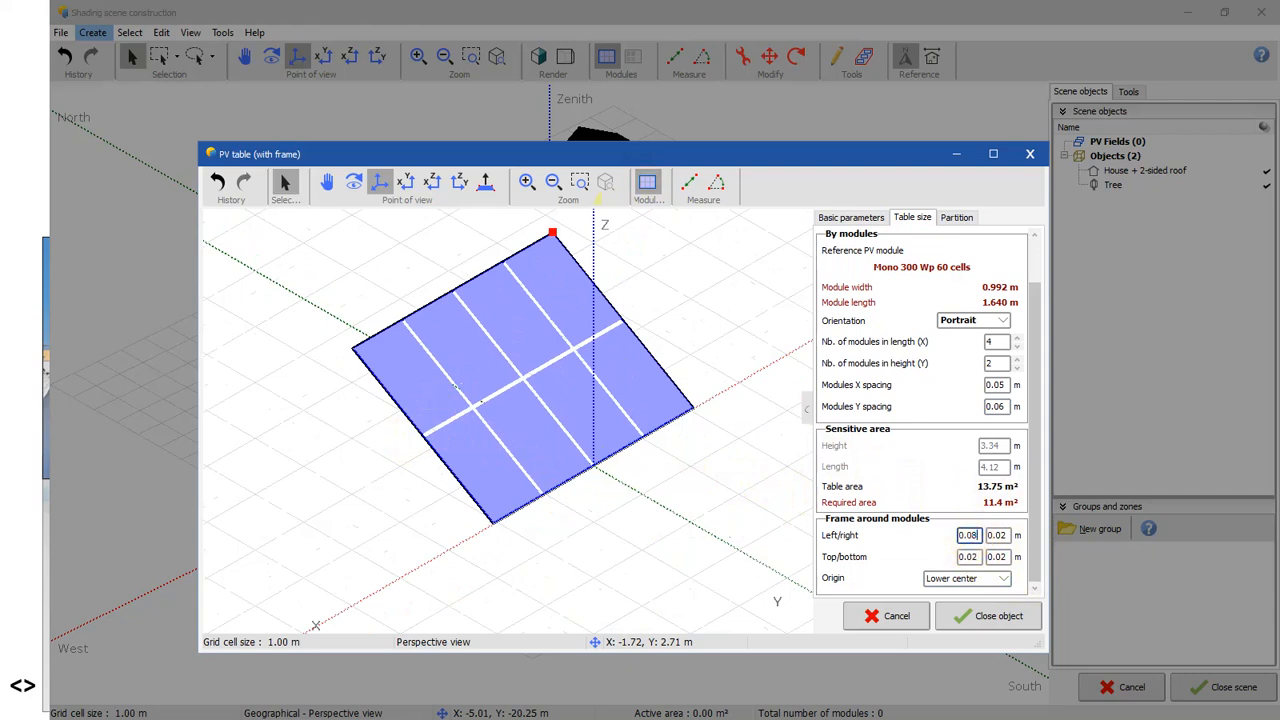
pyautogui.click(1001, 537)
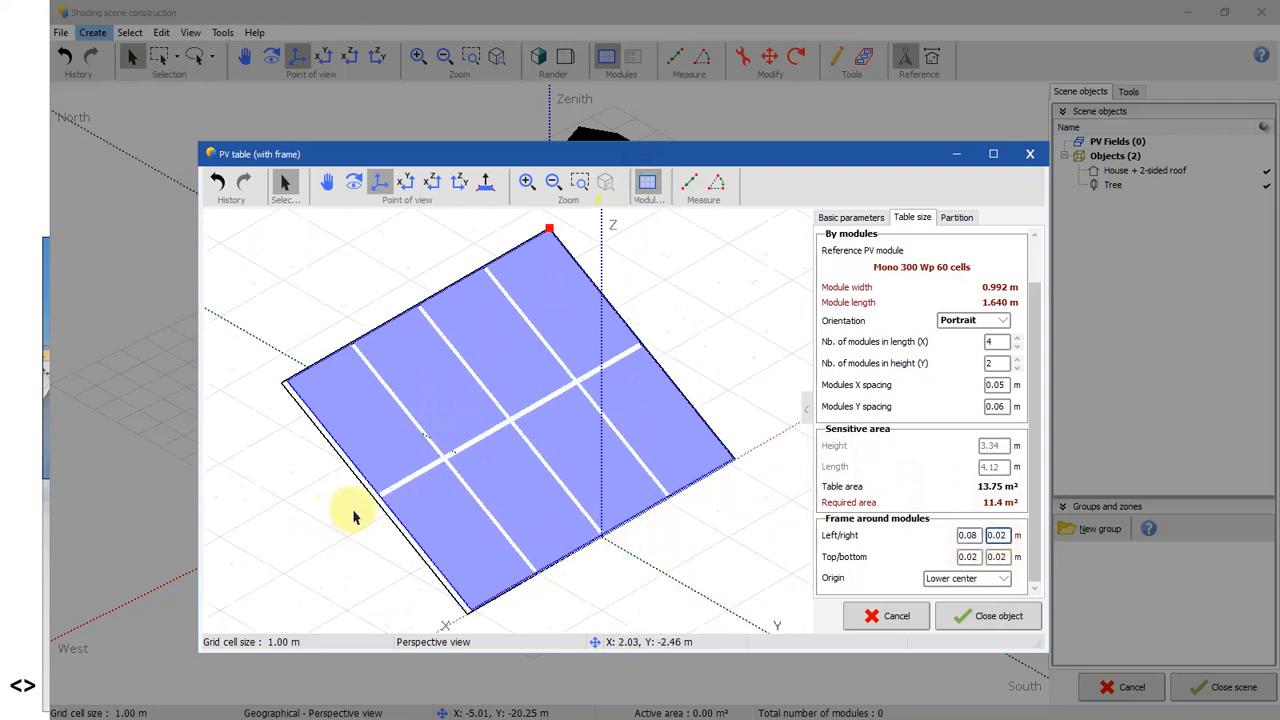
pyautogui.scroll(4, 355, 515)
pyautogui.scroll(-1, 446, 474)
pyautogui.scroll(-4, 446, 474)
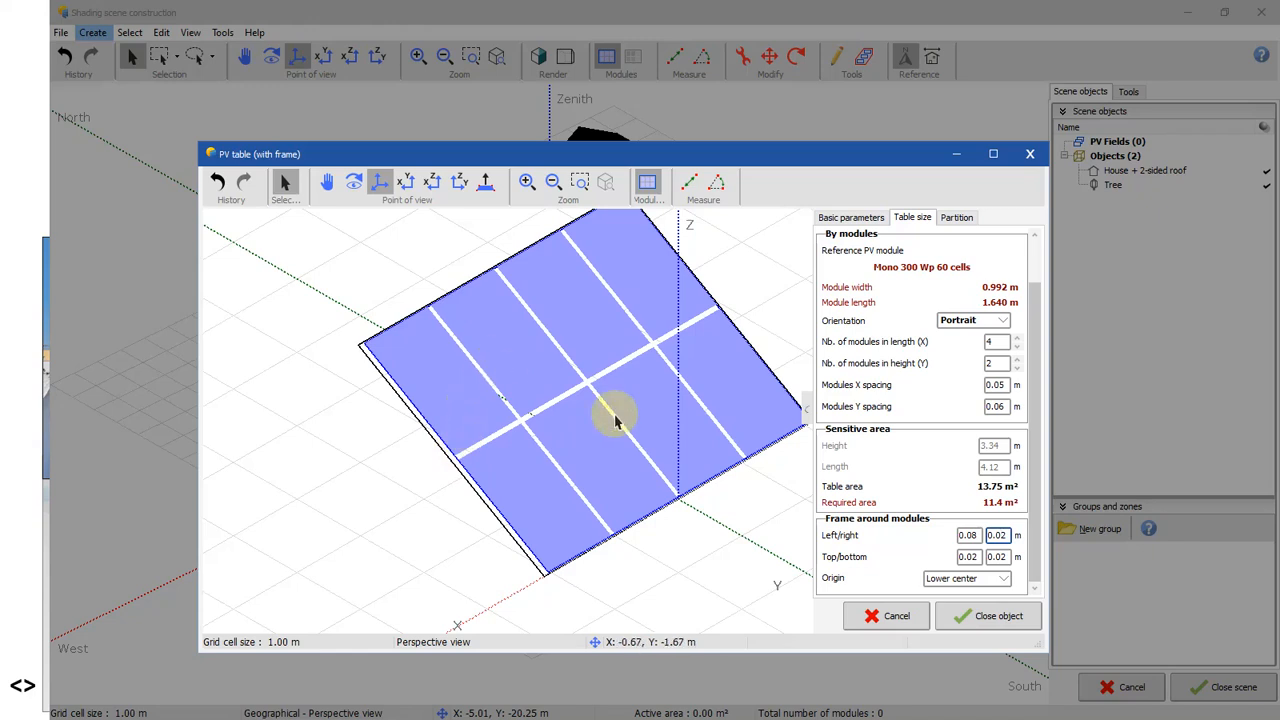
pyautogui.scroll(-1, 615, 420)
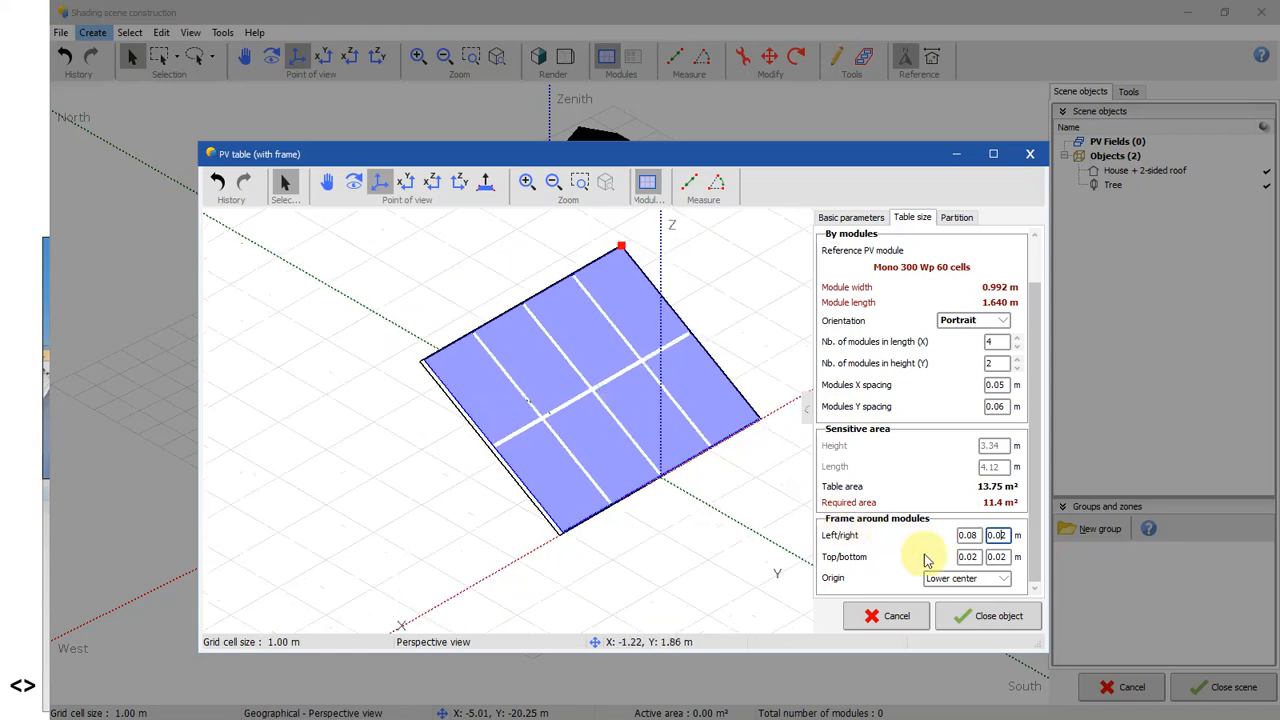
pyautogui.click(980, 617)
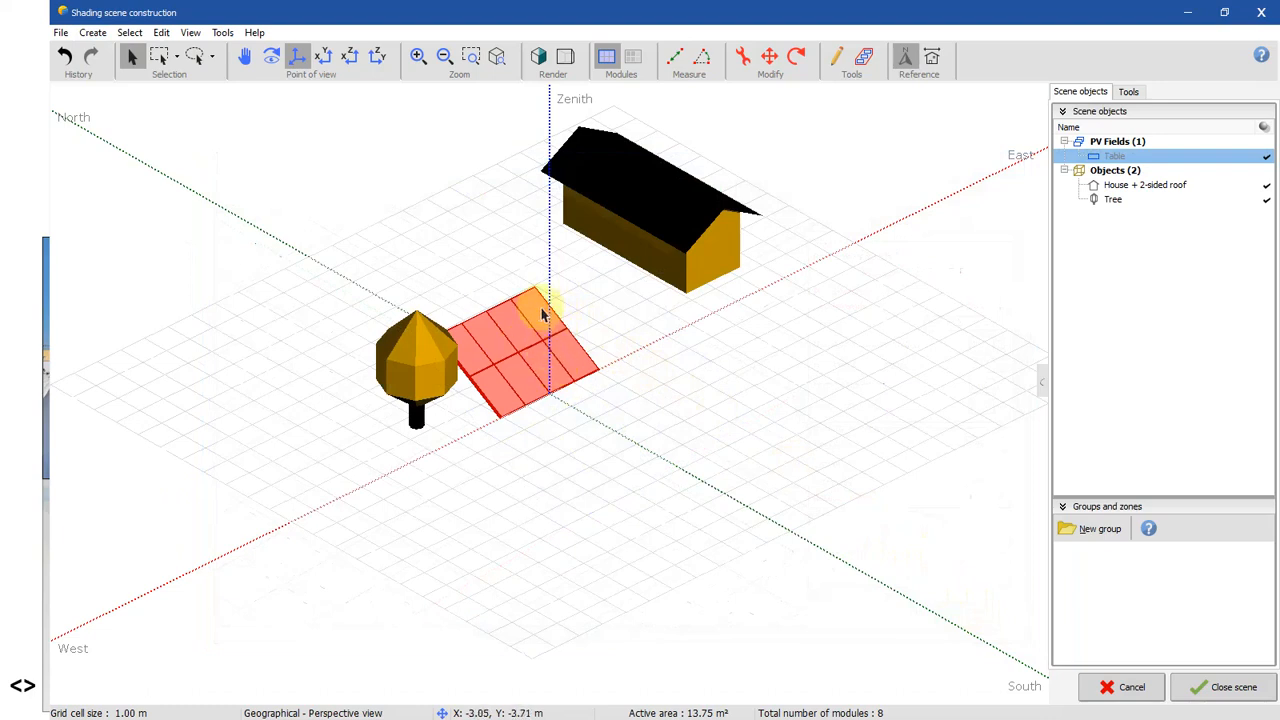
# Step: Move the PV table northeast to about X -2.32 m, Y -1.89 m and height -0.18 m
pyautogui.click(770, 58)
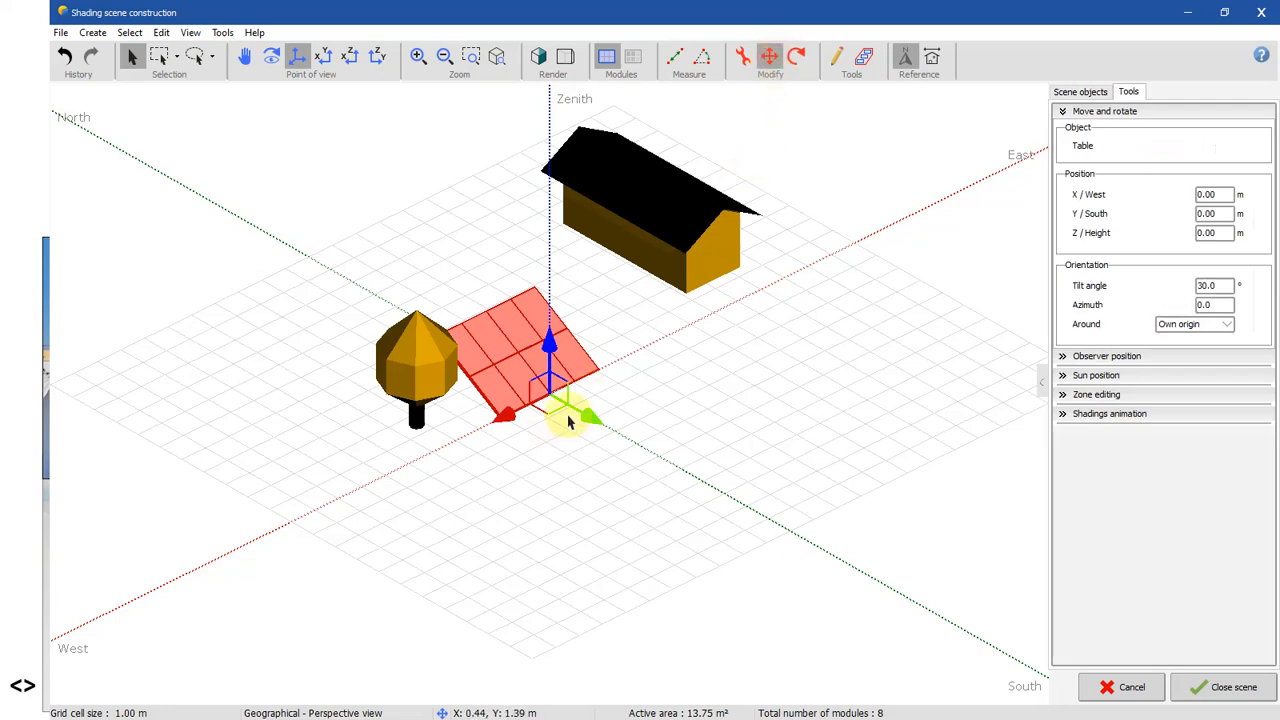
pyautogui.moveTo(503, 420); pyautogui.dragTo(540, 412)
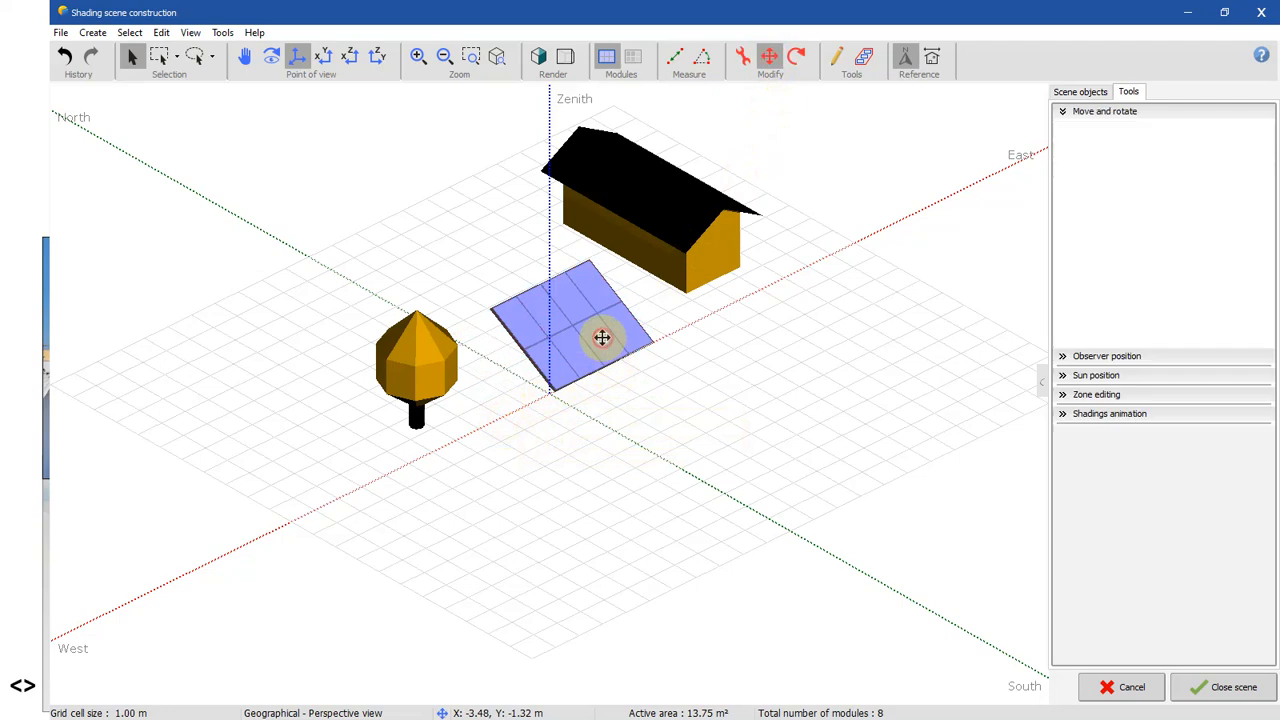
pyautogui.moveTo(642, 388); pyautogui.dragTo(600, 330)
pyautogui.moveTo(563, 289)
pyautogui.mouseDown()
pyautogui.moveTo(566, 189)
pyautogui.moveTo(565, 298)
pyautogui.mouseUp()
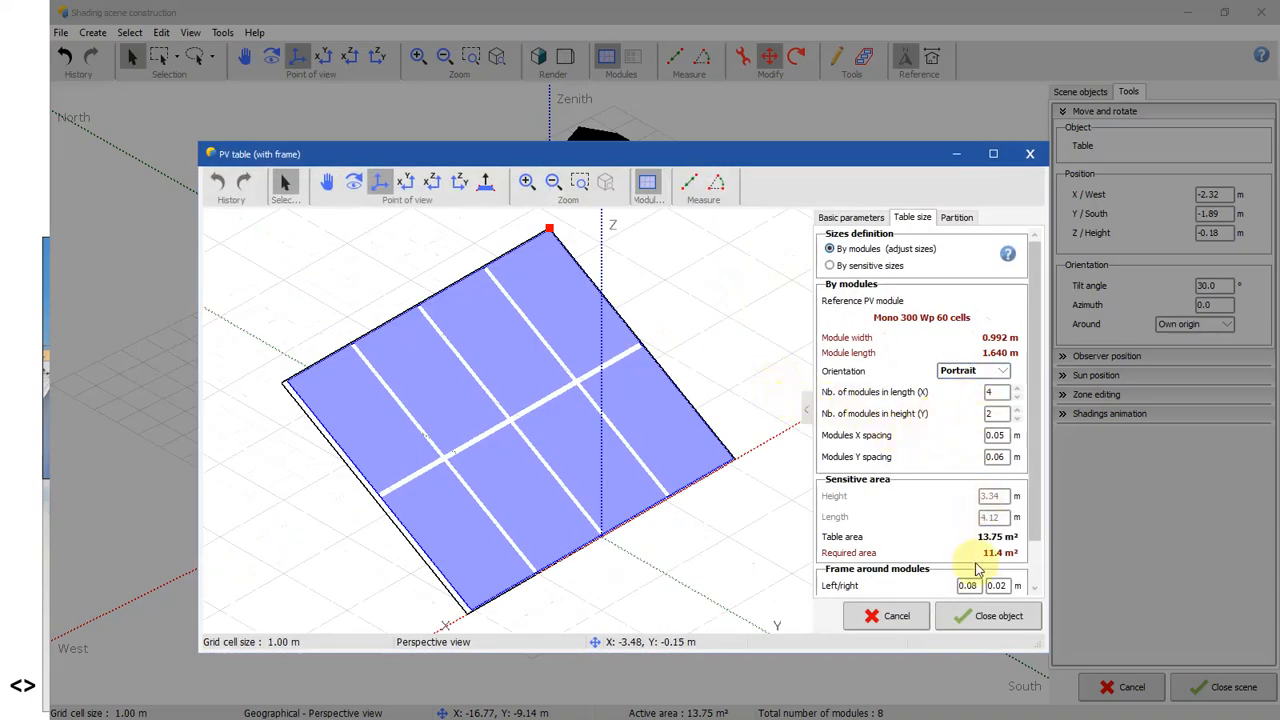
pyautogui.click(897, 616)
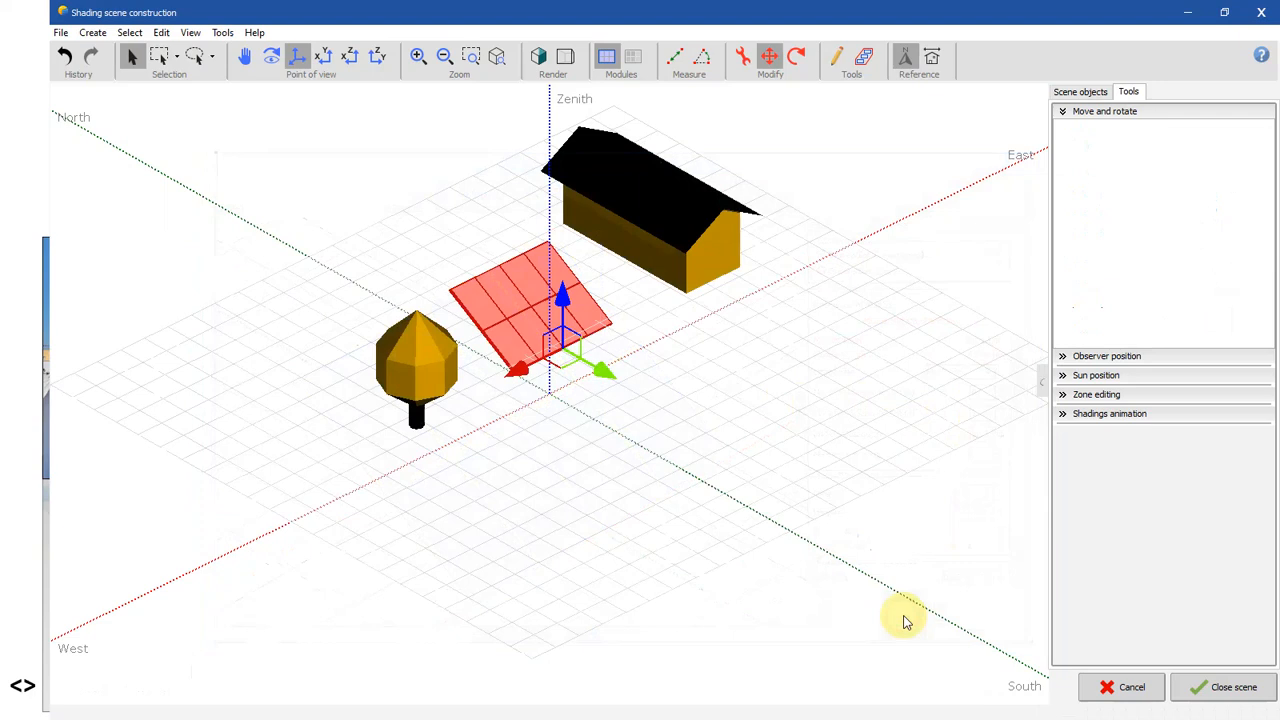
# Step: Replace the PV table with a polygonal PV plane and add three modules in an extra column at its east end
pyautogui.click(99, 36)
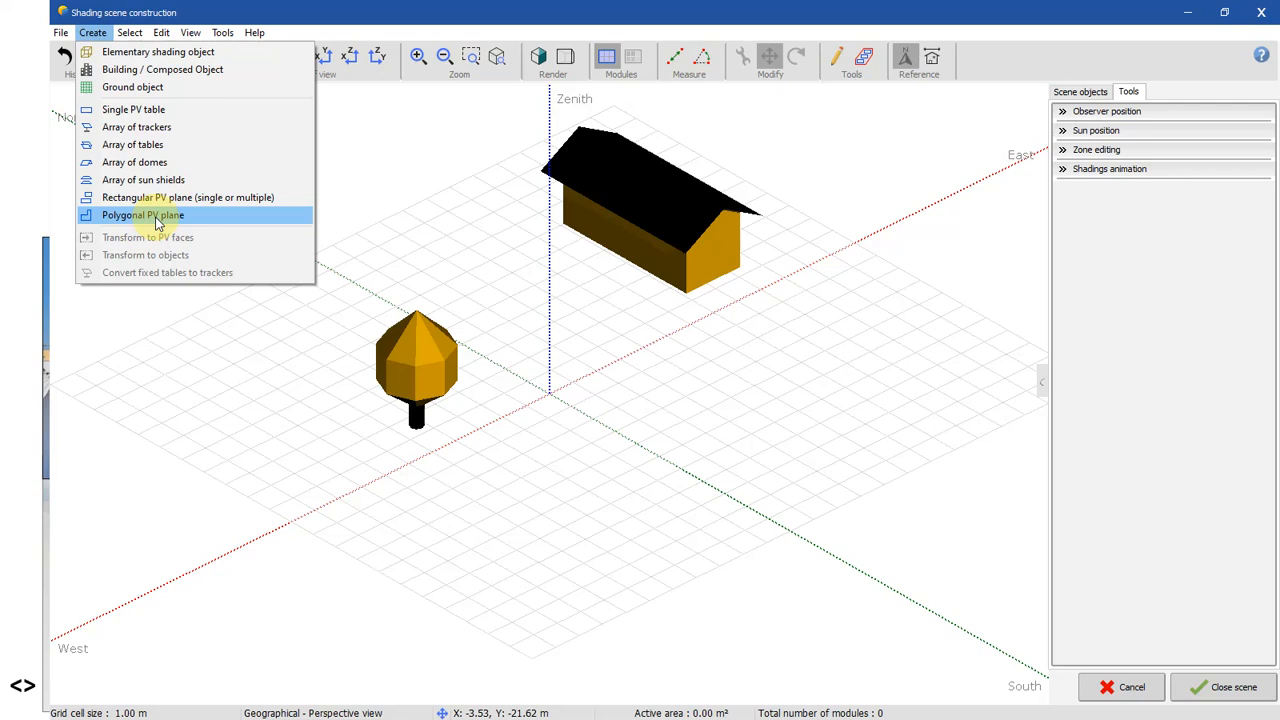
pyautogui.click(157, 218)
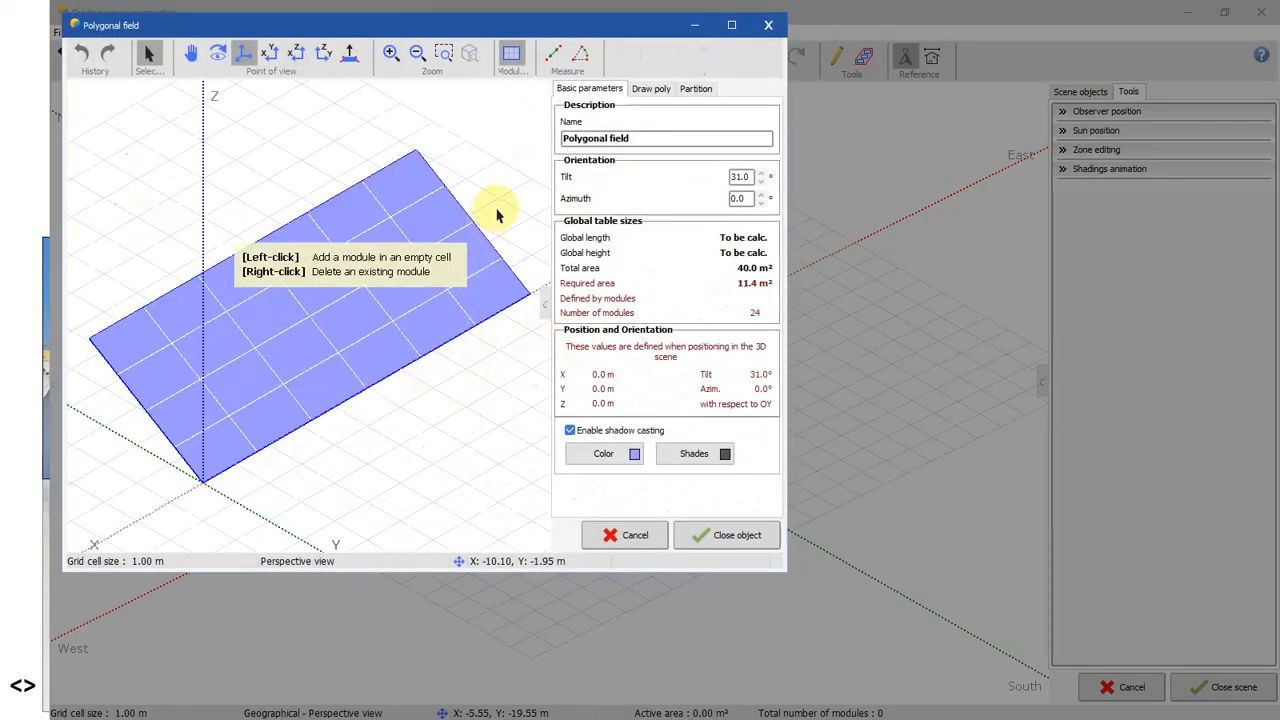
pyautogui.click(436, 158)
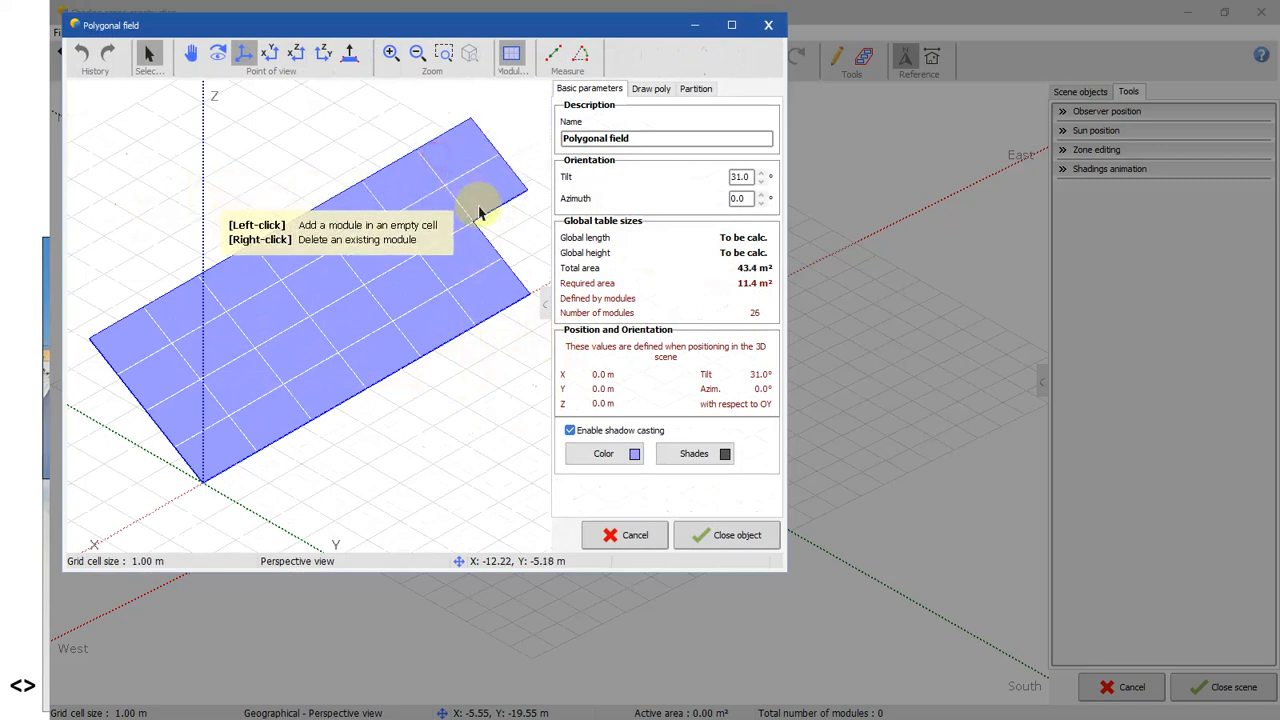
pyautogui.click(476, 198)
pyautogui.click(492, 217)
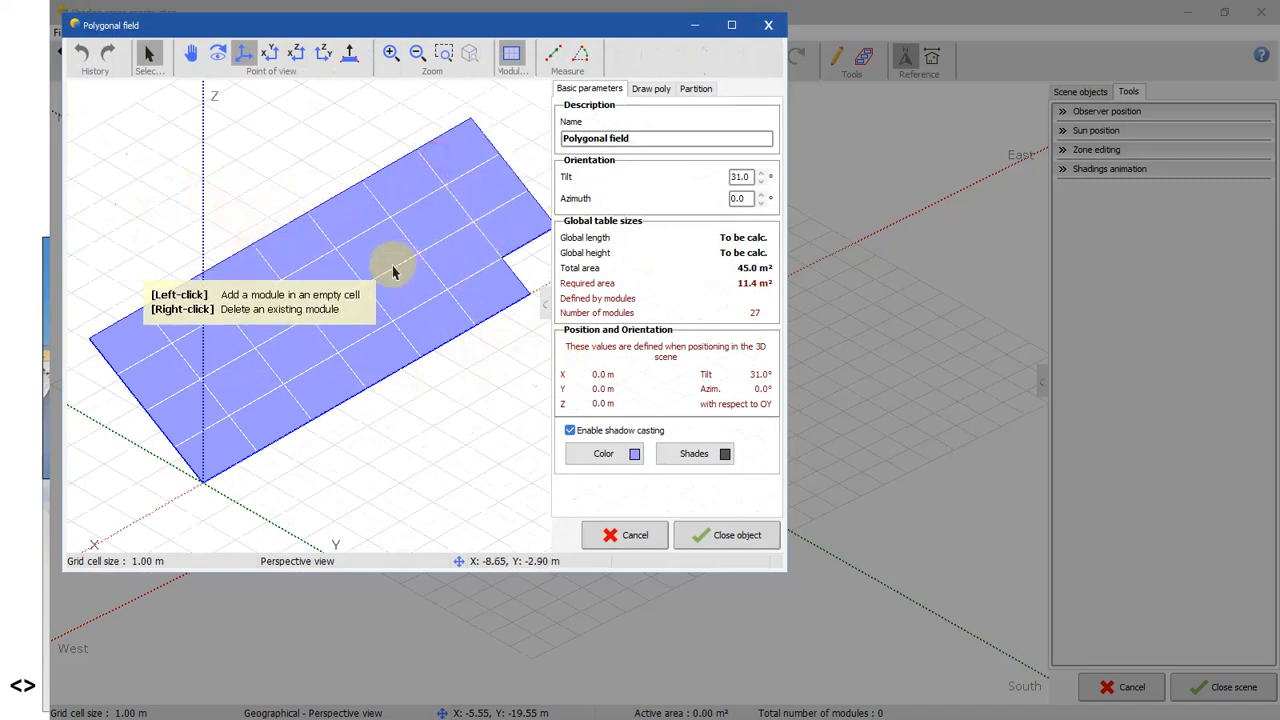
# Step: Try removing several modules from the lower rows of the polygonal field and adding them back
pyautogui.rightClick(420, 328)
pyautogui.rightClick(415, 276)
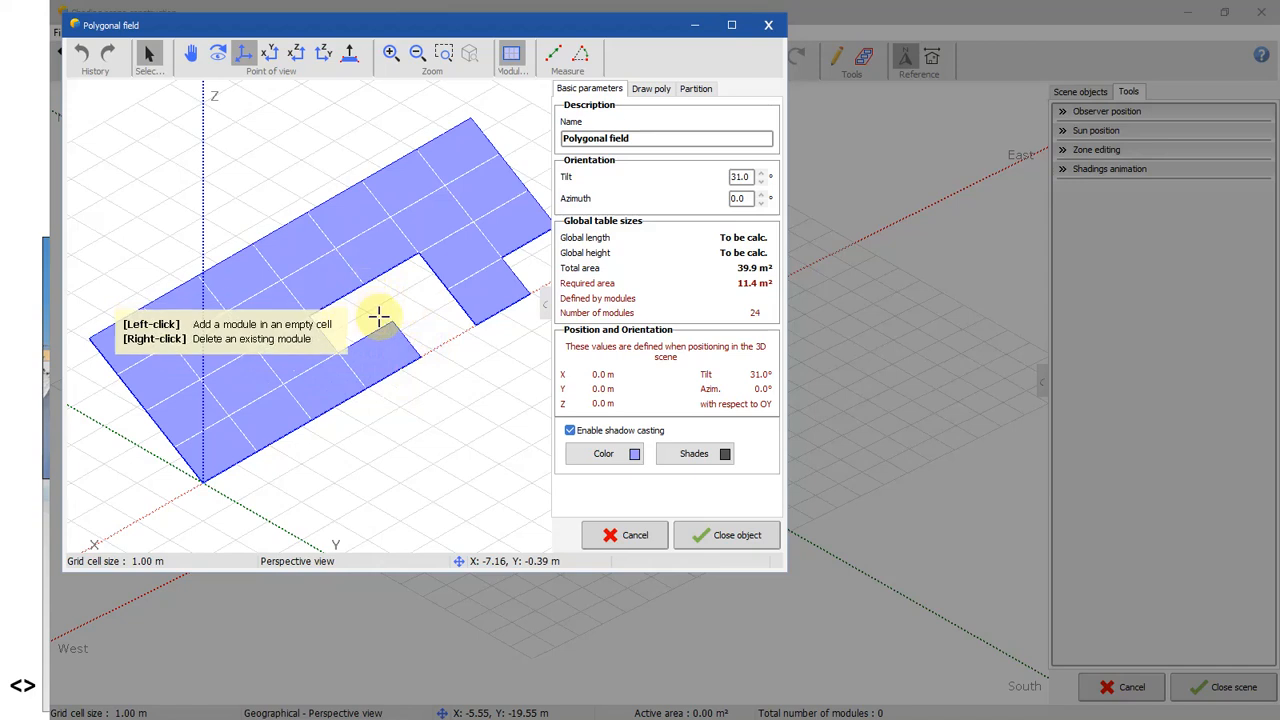
pyautogui.rightClick(375, 300)
pyautogui.rightClick(338, 318)
pyautogui.click(446, 318)
pyautogui.click(409, 289)
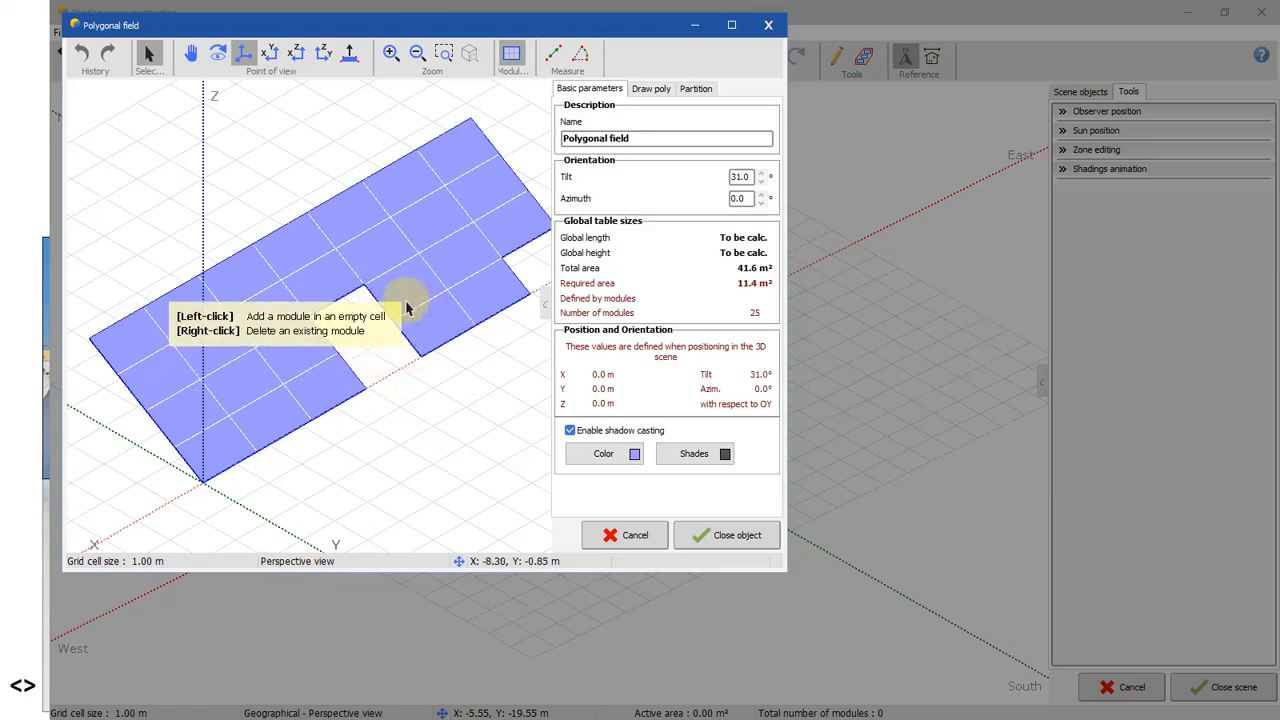
pyautogui.click(380, 305)
pyautogui.click(352, 325)
# Step: Delete the three easternmost module columns from the polygonal field
pyautogui.rightClick(482, 310)
pyautogui.rightClick(500, 296)
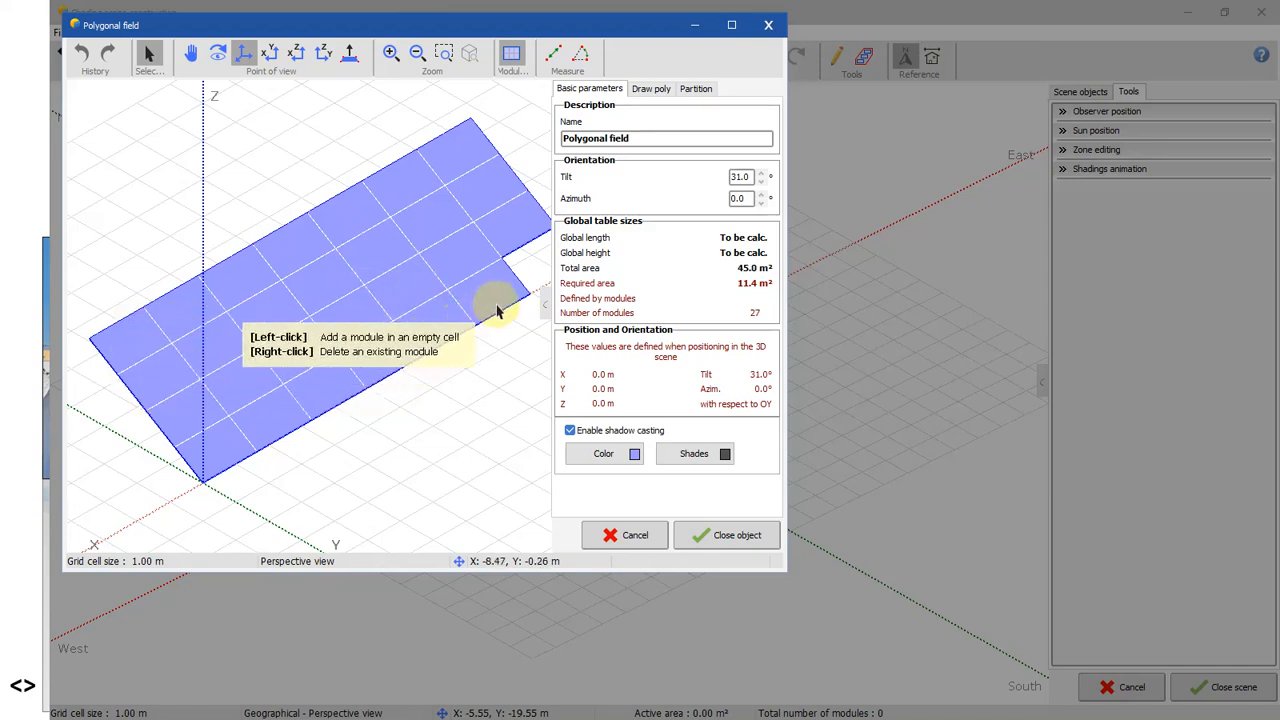
pyautogui.rightClick(490, 262)
pyautogui.rightClick(472, 220)
pyautogui.rightClick(455, 190)
pyautogui.rightClick(432, 172)
pyautogui.rightClick(410, 180)
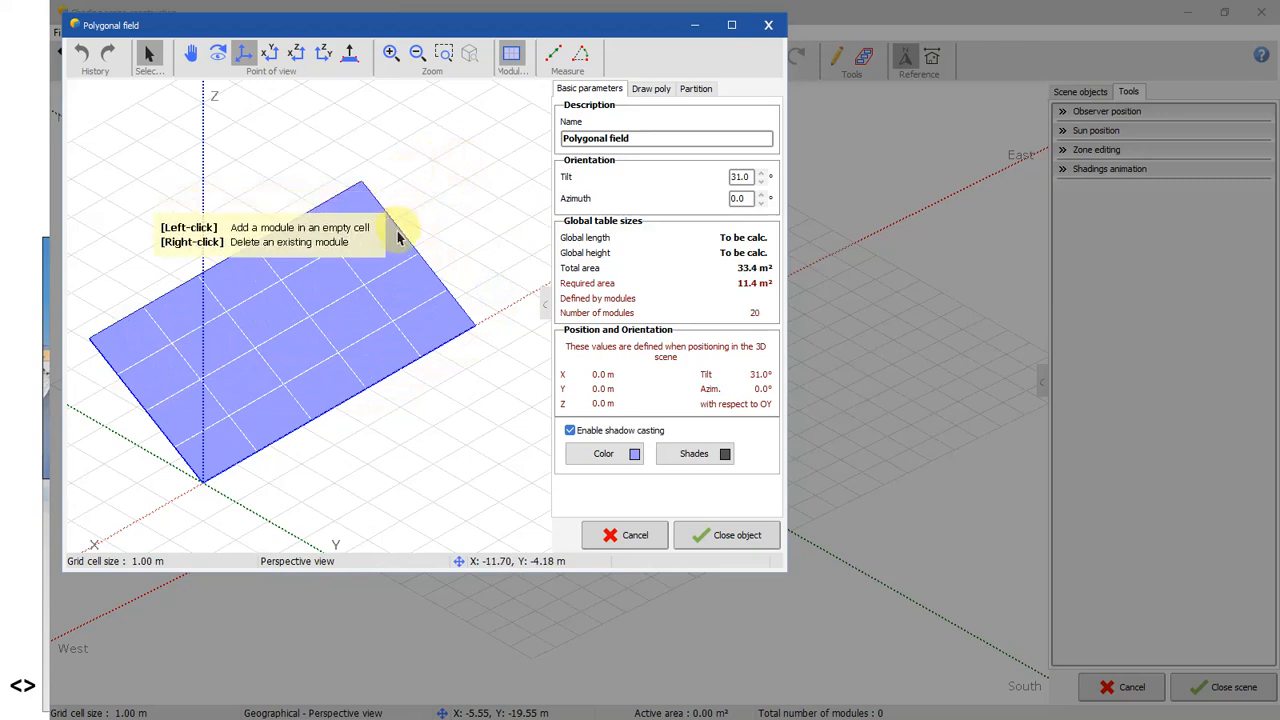
pyautogui.rightClick(396, 240)
pyautogui.rightClick(428, 288)
pyautogui.rightClick(447, 323)
pyautogui.rightClick(352, 218)
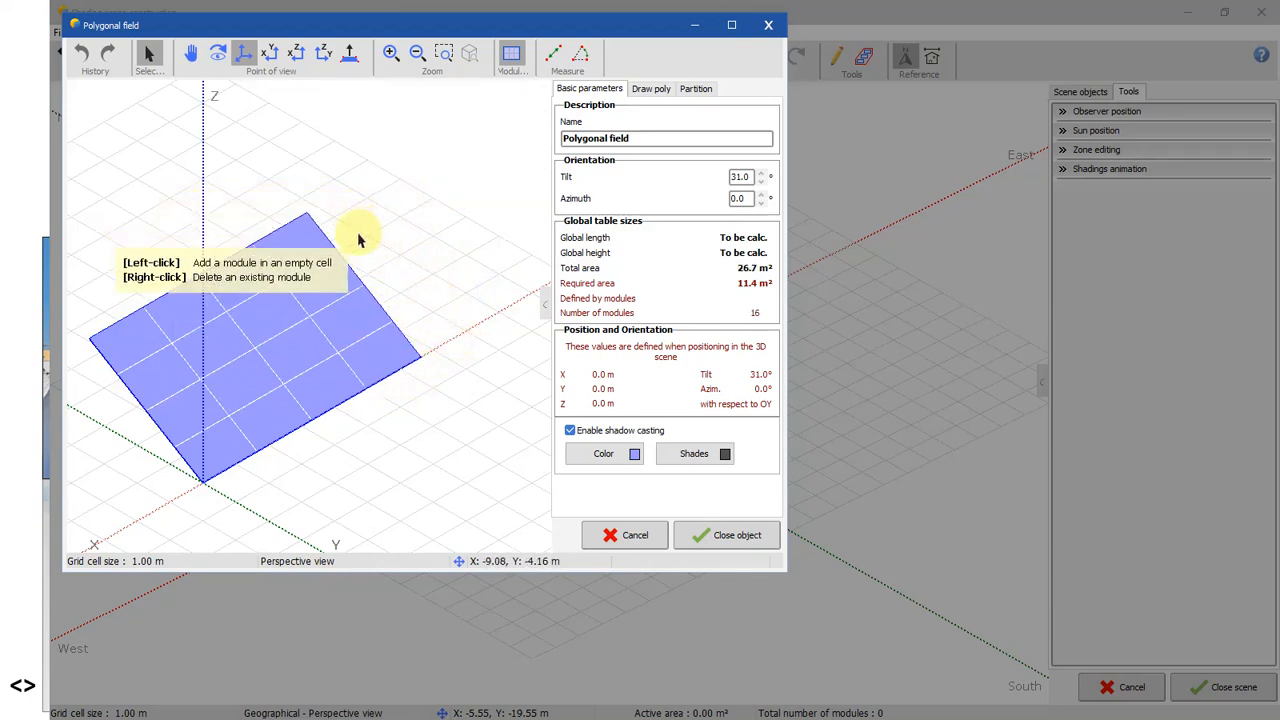
# Step: Delete the upper two module rows of the polygonal field and the easternmost module of the row below them
pyautogui.rightClick(314, 232)
pyautogui.rightClick(216, 287)
pyautogui.rightClick(172, 314)
pyautogui.rightClick(135, 337)
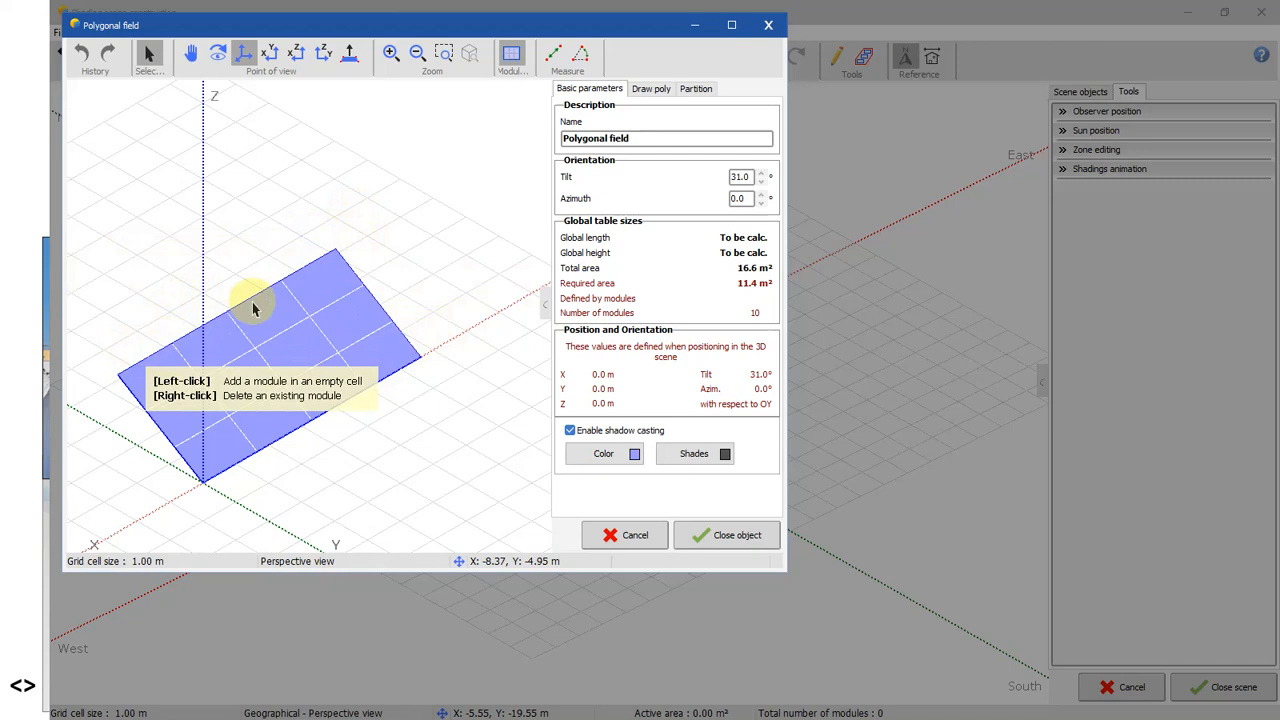
pyautogui.rightClick(164, 366)
pyautogui.rightClick(214, 335)
pyautogui.rightClick(263, 307)
pyautogui.rightClick(322, 272)
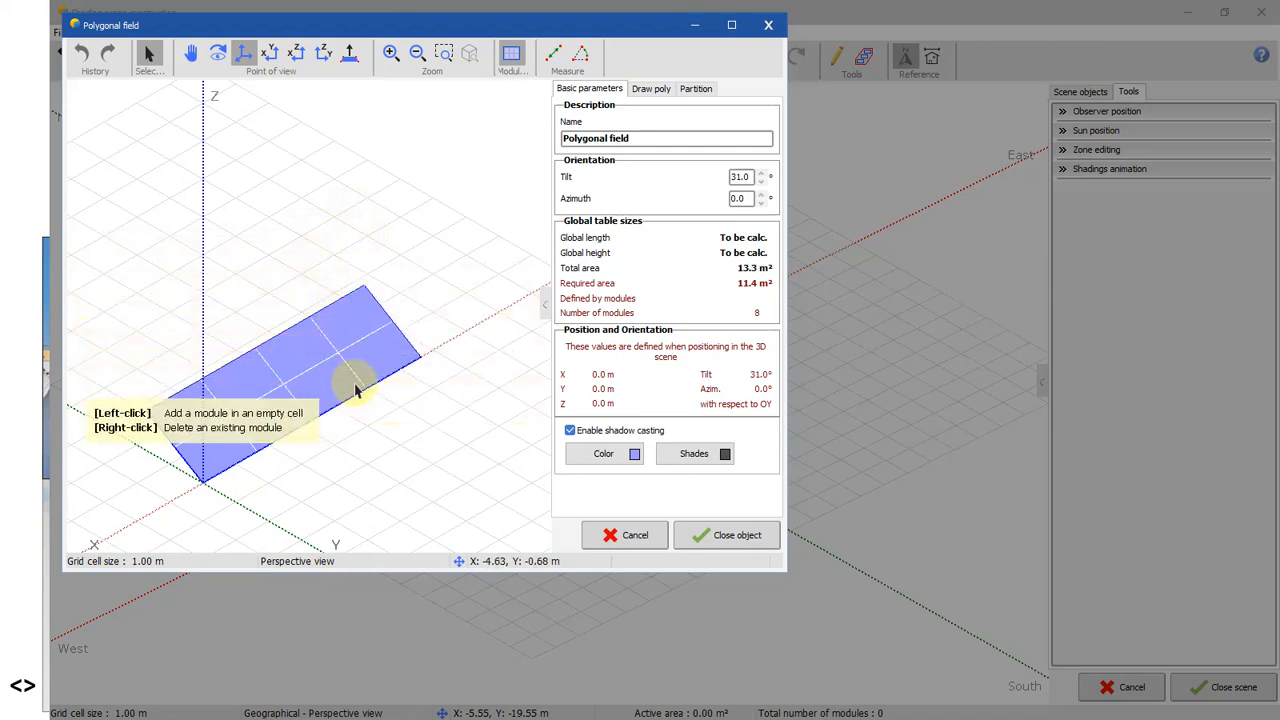
pyautogui.rightClick(353, 309)
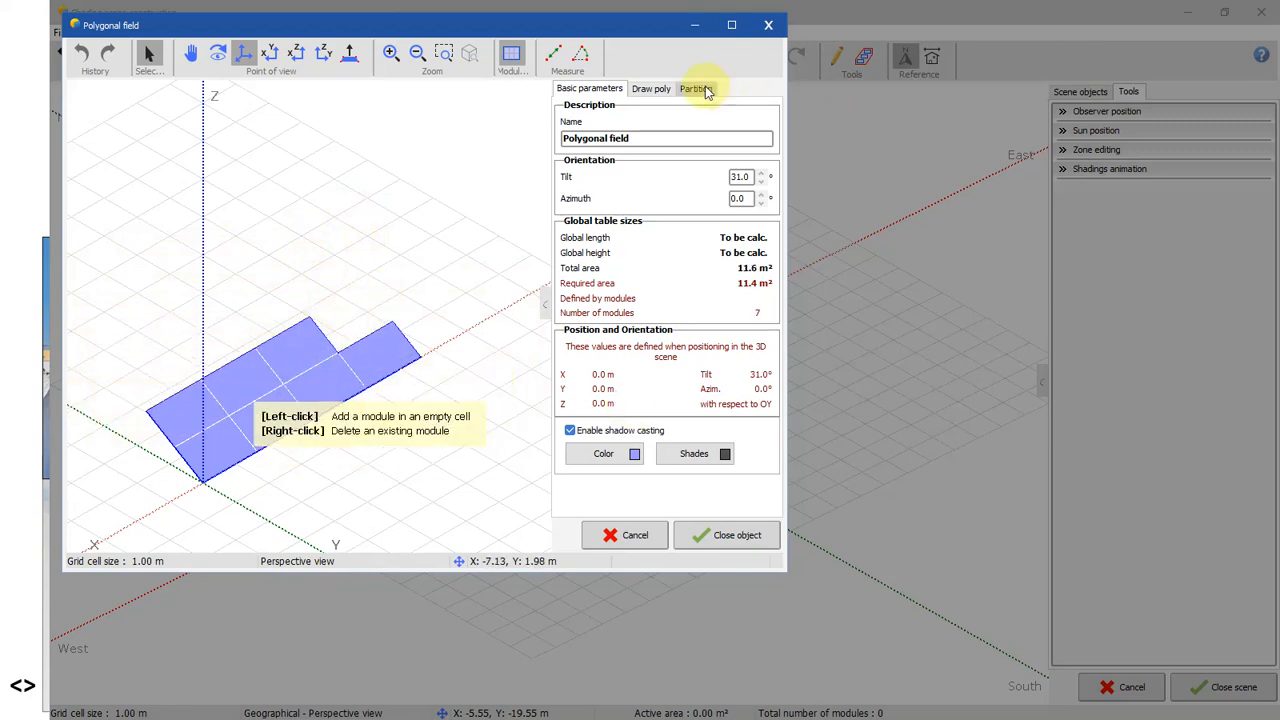
# Step: Set the polygonal field's module orientation to Portrait and place the field in the scene
pyautogui.click(673, 89)
pyautogui.click(720, 241)
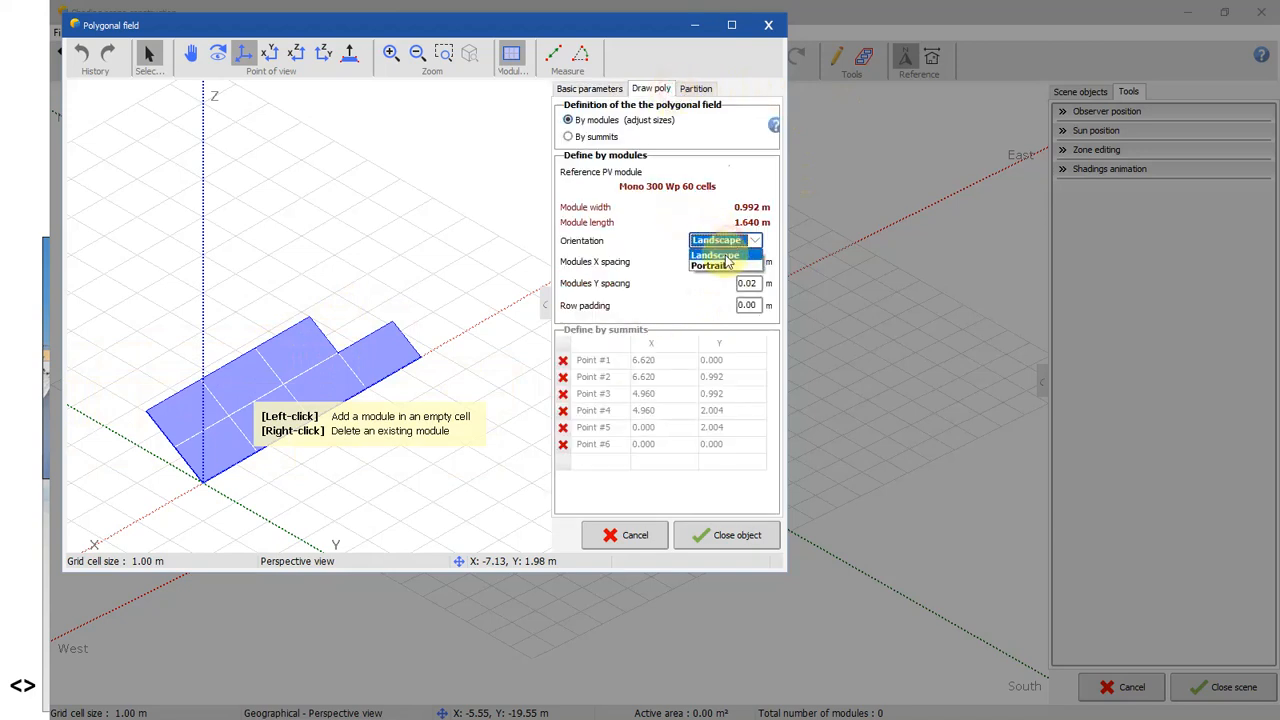
pyautogui.click(724, 267)
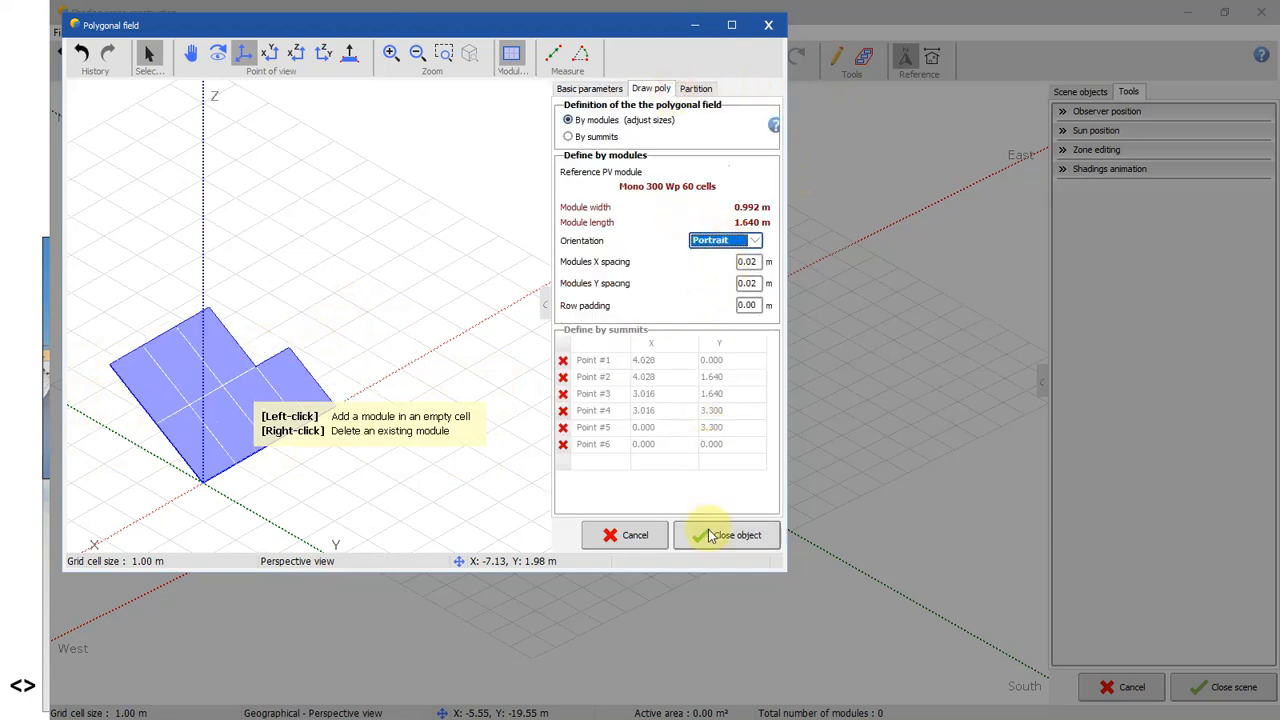
pyautogui.click(710, 535)
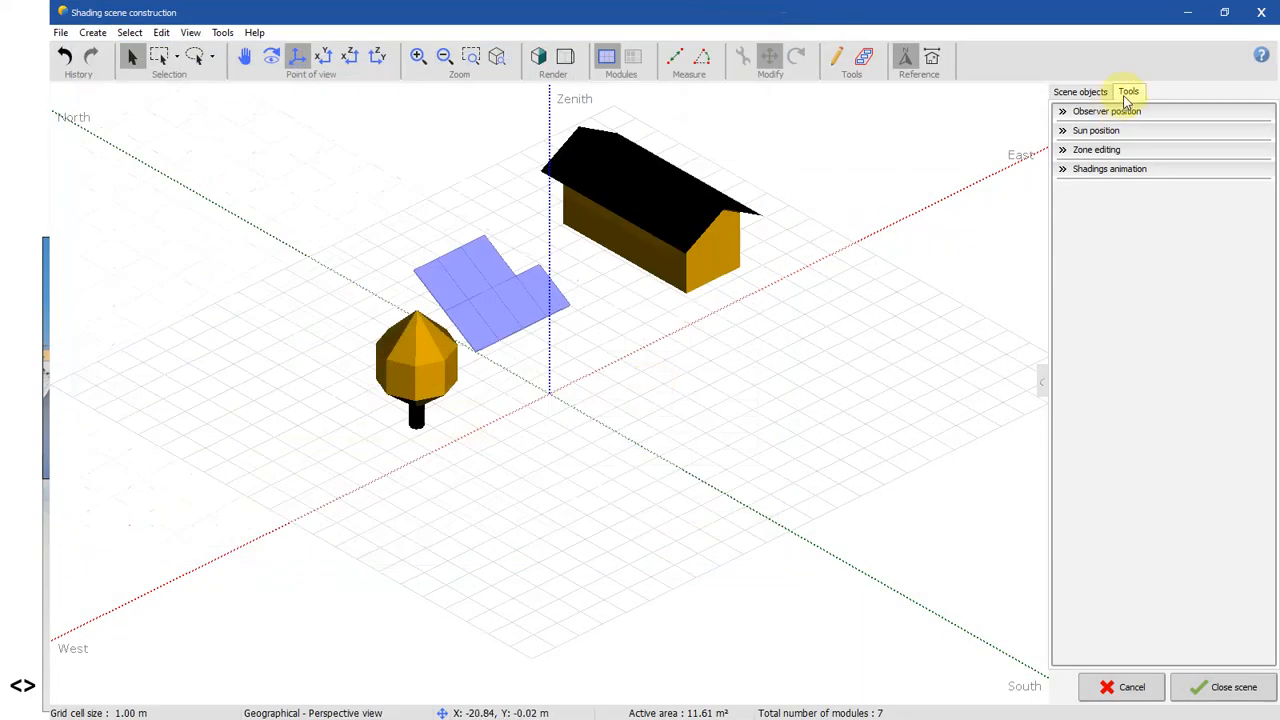
# Step: Run the shadings animation for 7/21/2023 with the 15-minute step duration
pyautogui.click(1108, 172)
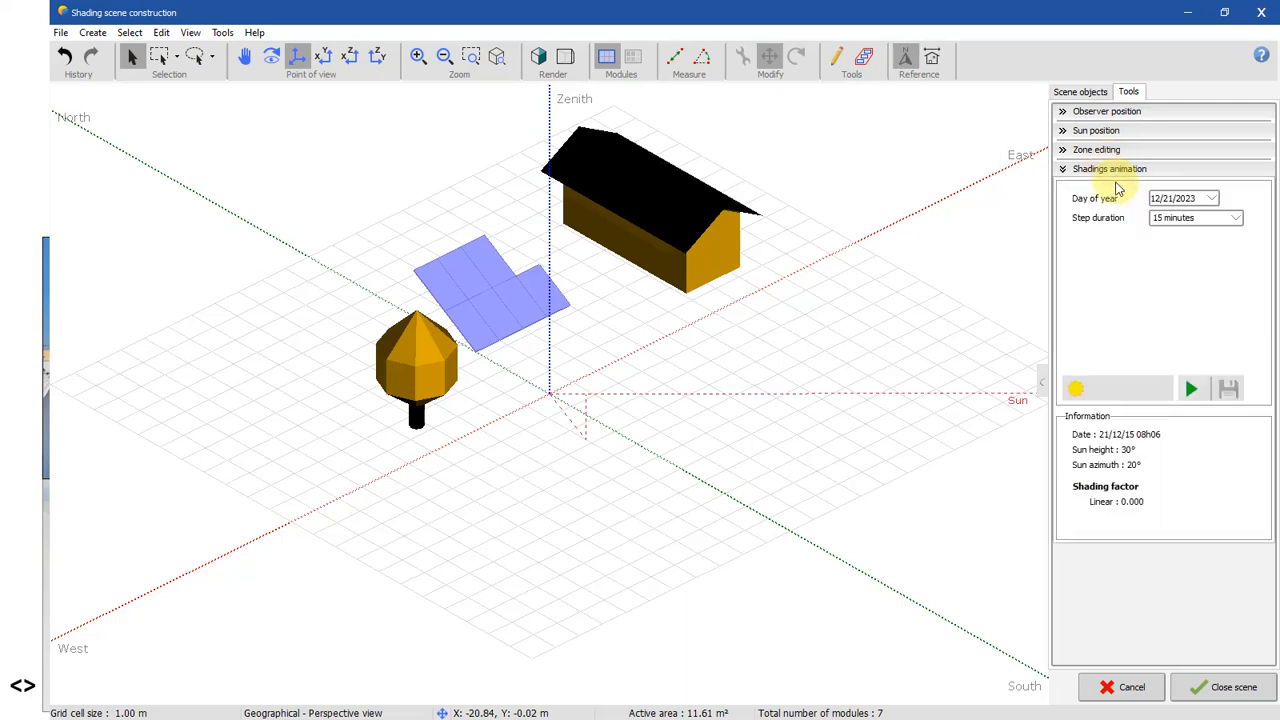
pyautogui.click(1212, 198)
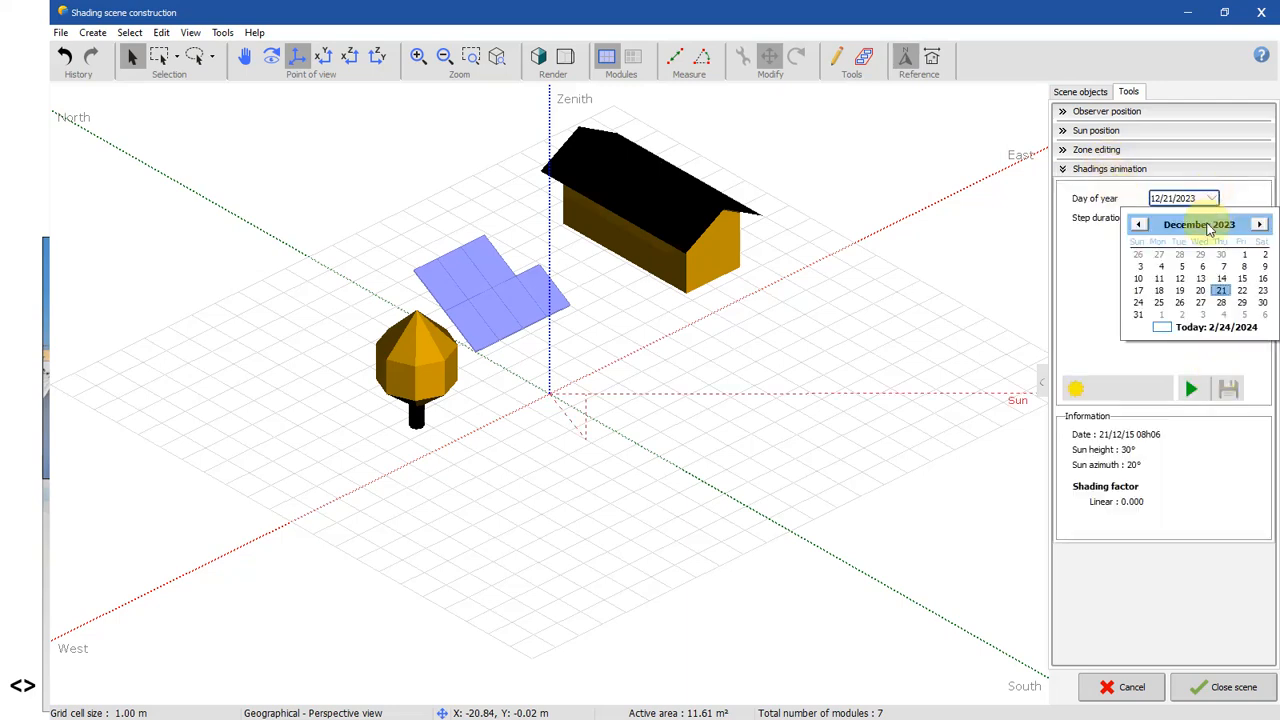
pyautogui.click(1212, 224)
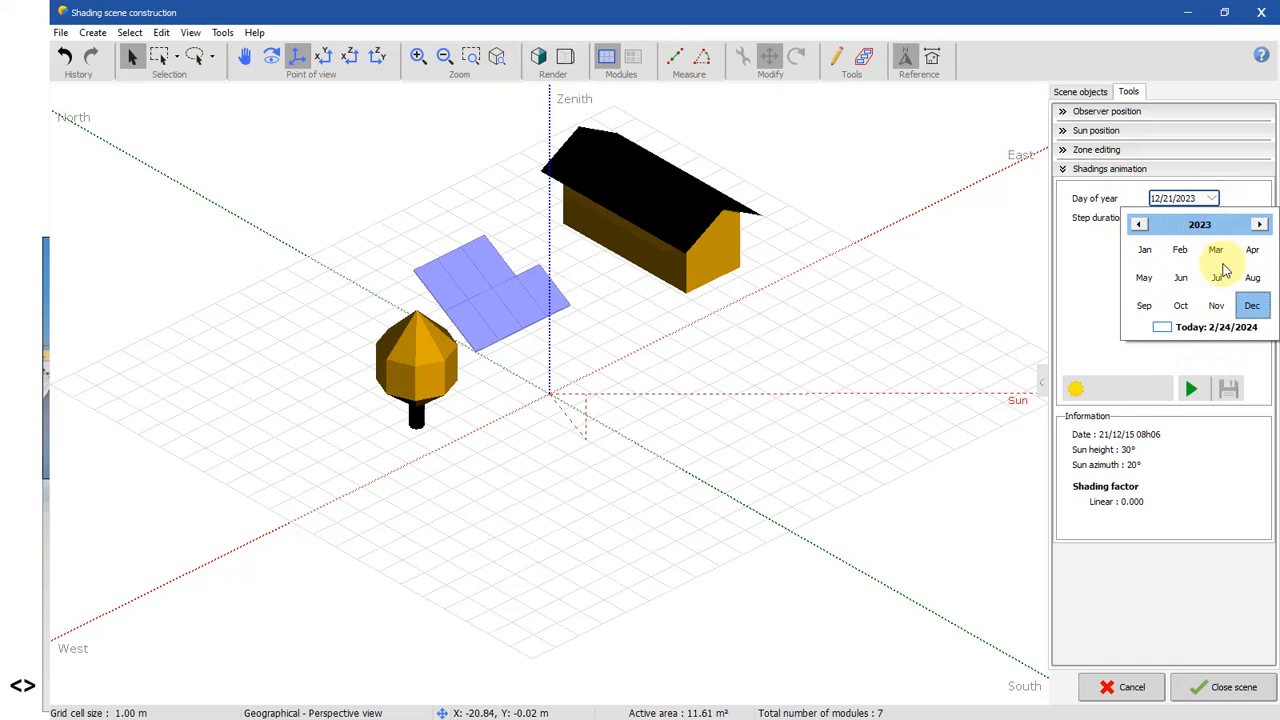
pyautogui.click(1217, 277)
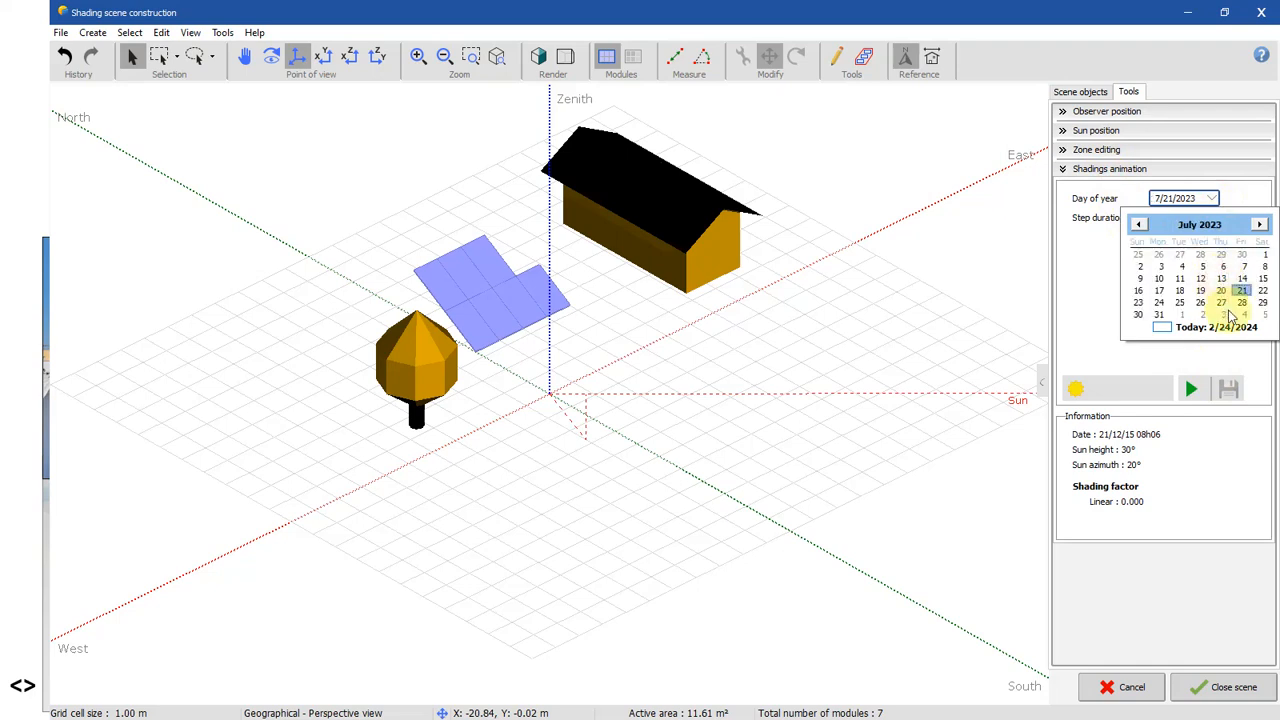
pyautogui.click(1236, 362)
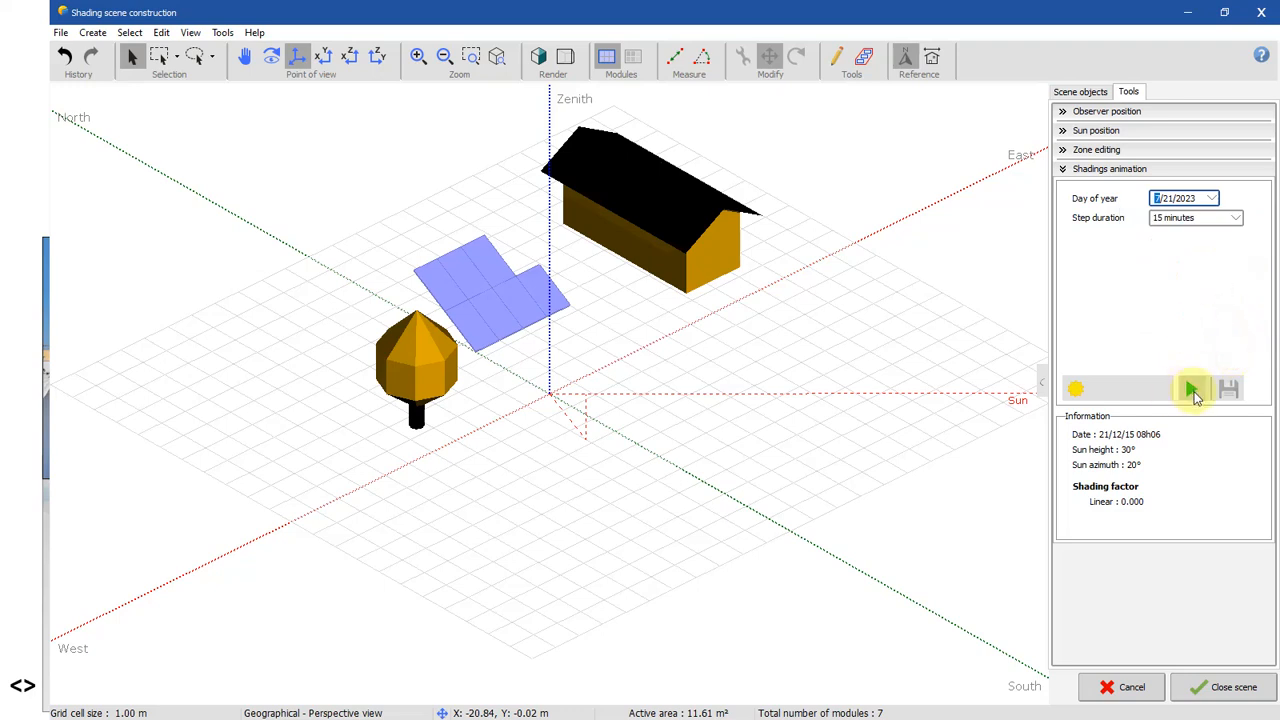
pyautogui.click(1193, 392)
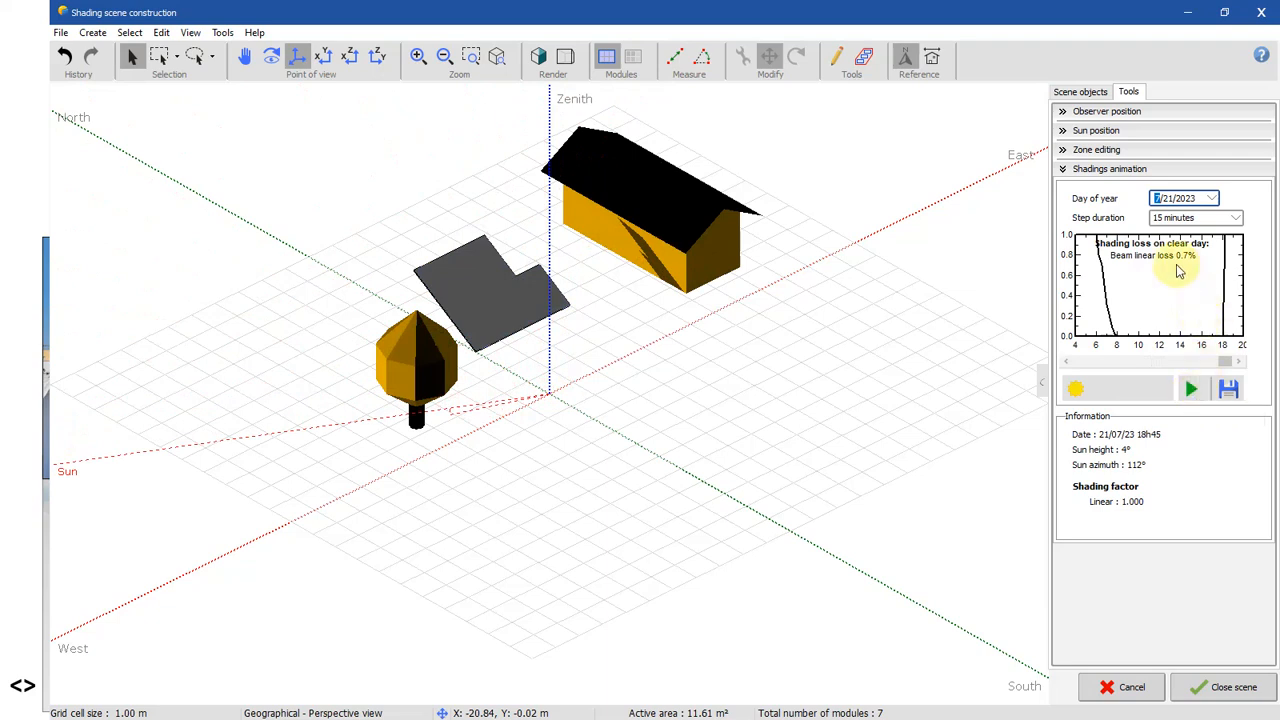
# Step: Set the shadings animation's day of year to 12/21/2023 and run it
pyautogui.click(1211, 198)
pyautogui.click(1199, 224)
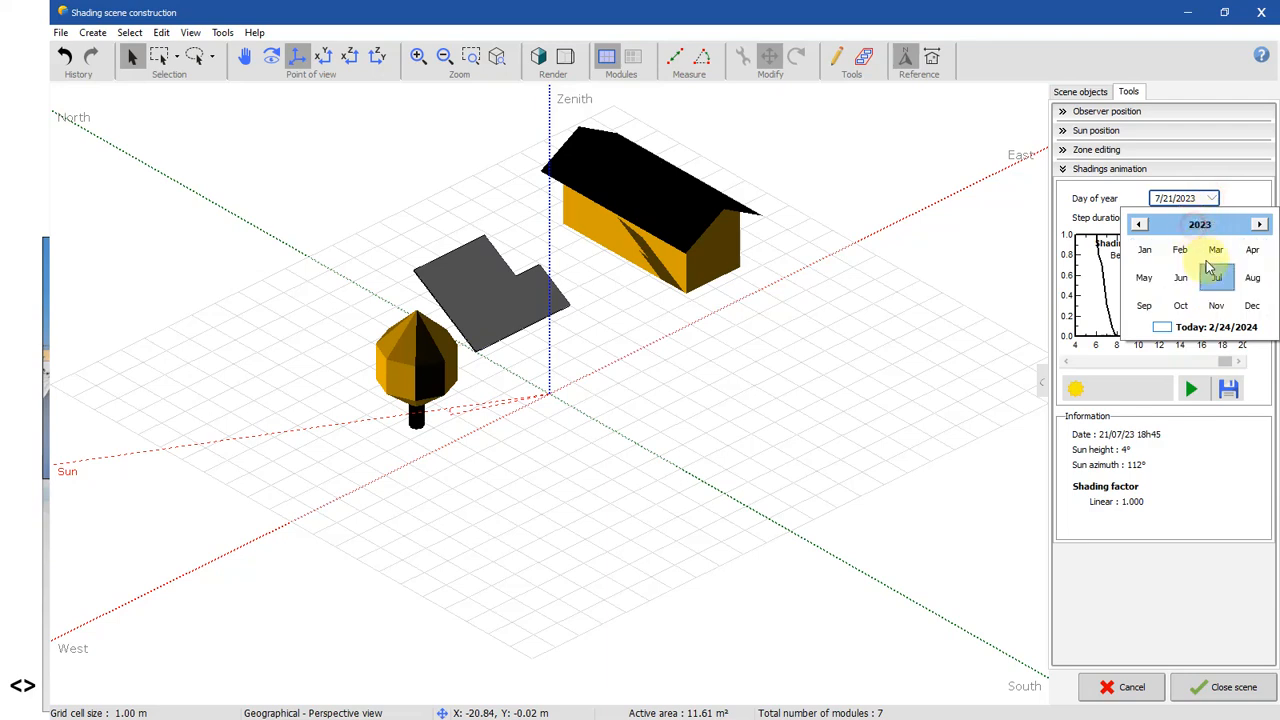
pyautogui.click(1258, 309)
pyautogui.click(1256, 361)
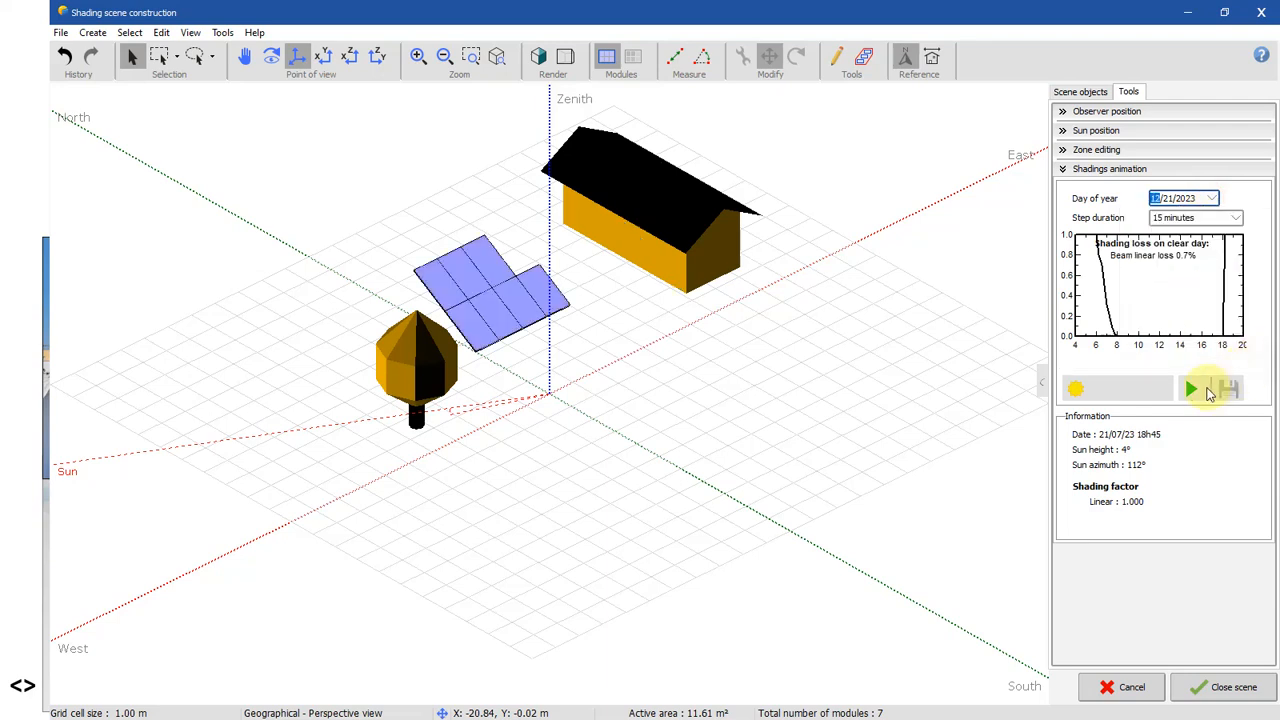
pyautogui.click(1207, 390)
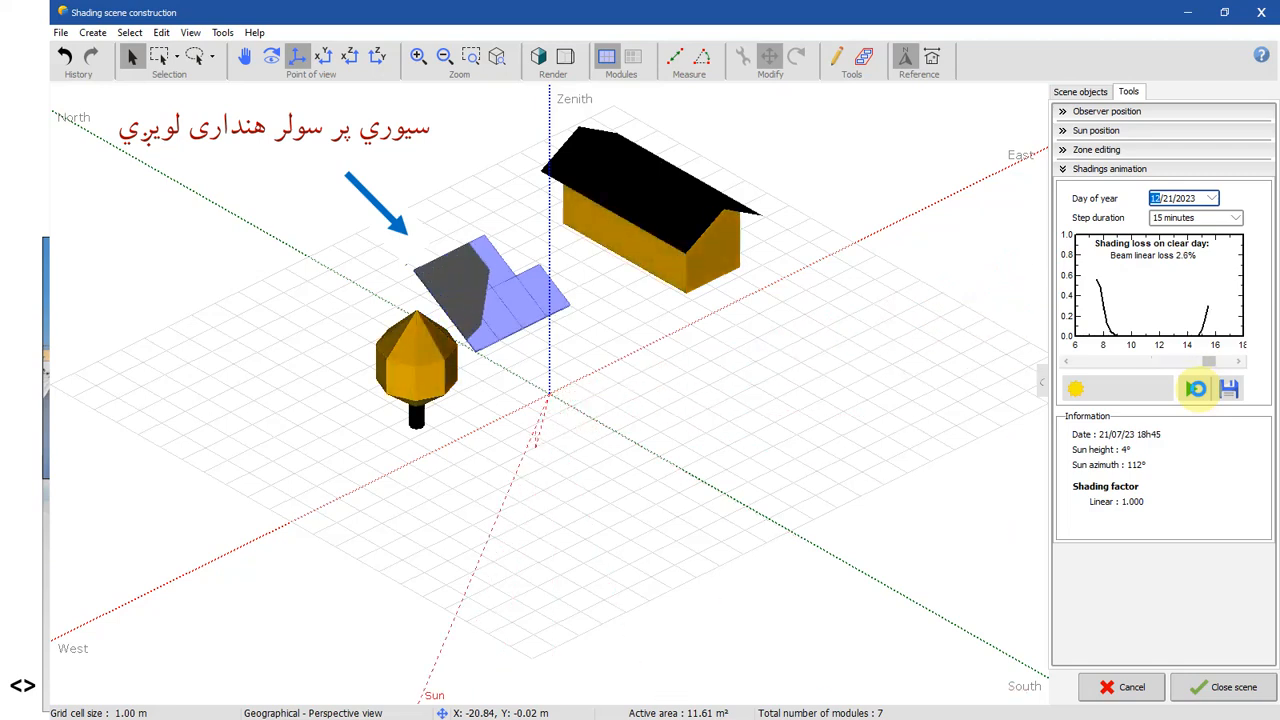
pyautogui.click(1197, 389)
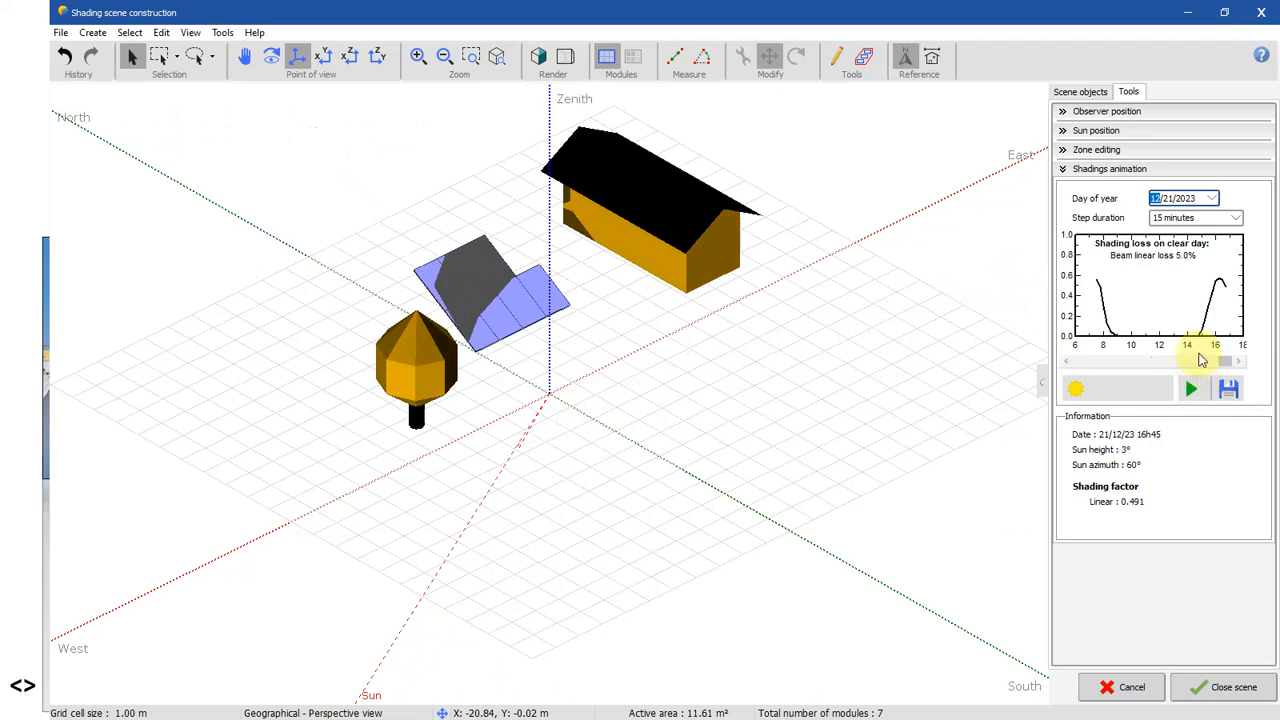
# Step: Close the 3D shading scene and compute the linear shading factor table for the beam component
pyautogui.click(1231, 687)
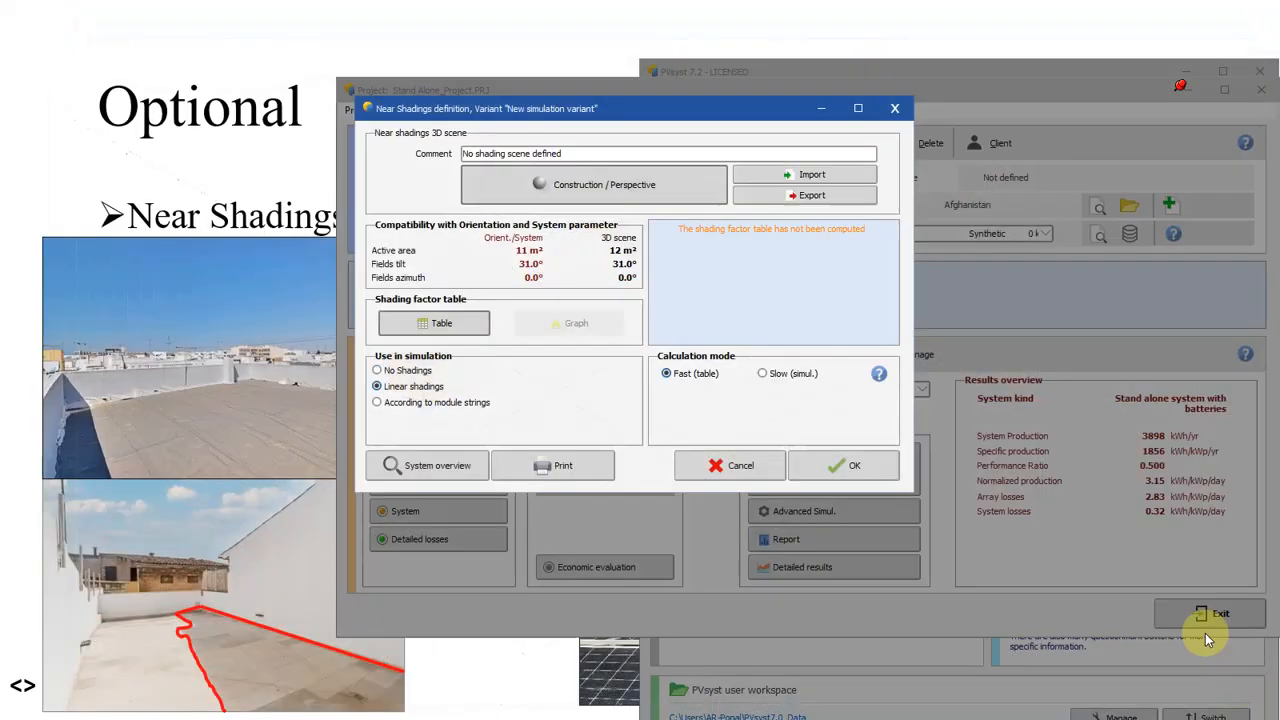
pyautogui.click(462, 322)
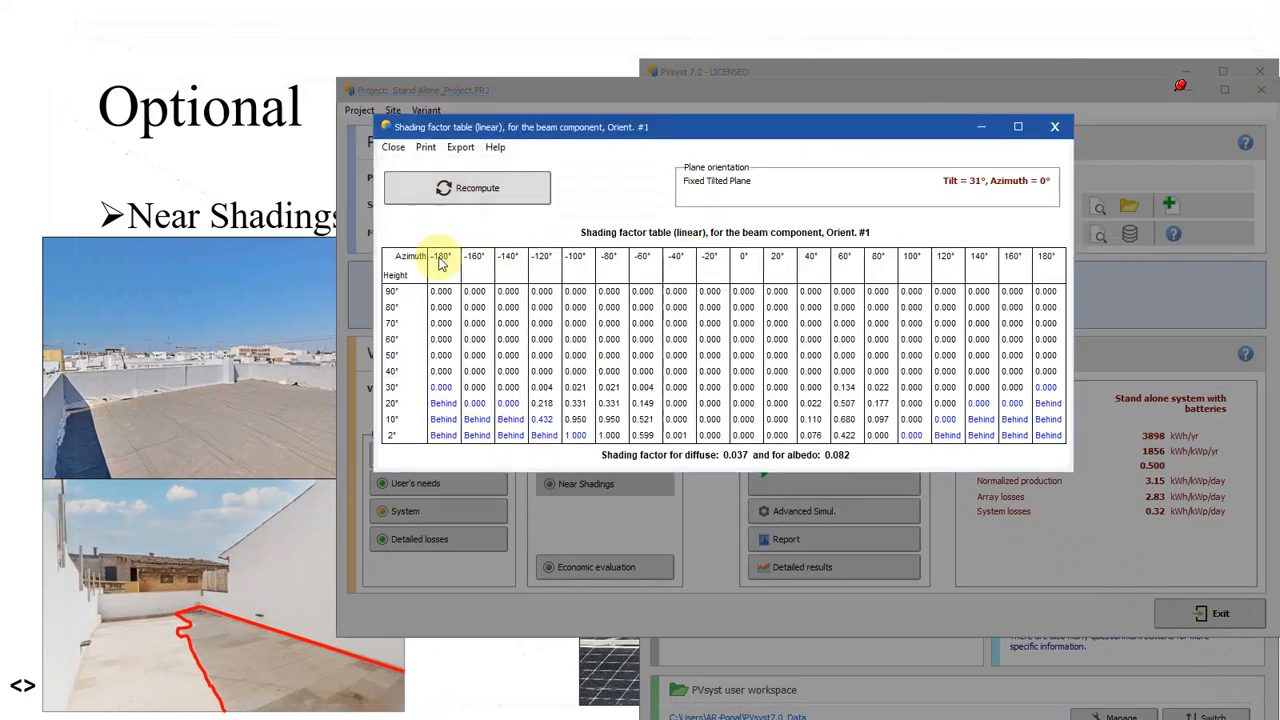
pyautogui.click(1054, 126)
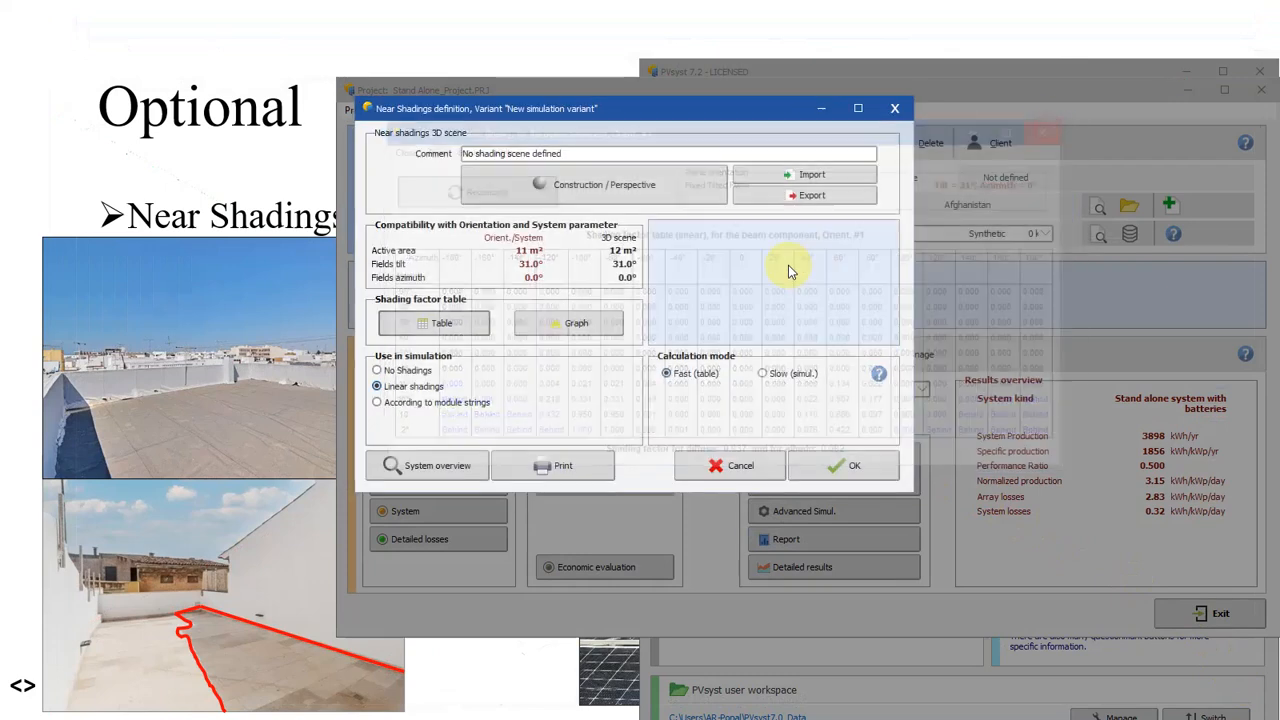
# Step: View the shading factor diagram and accept the near shadings definition with linear shadings in fast calculation mode
pyautogui.click(576, 323)
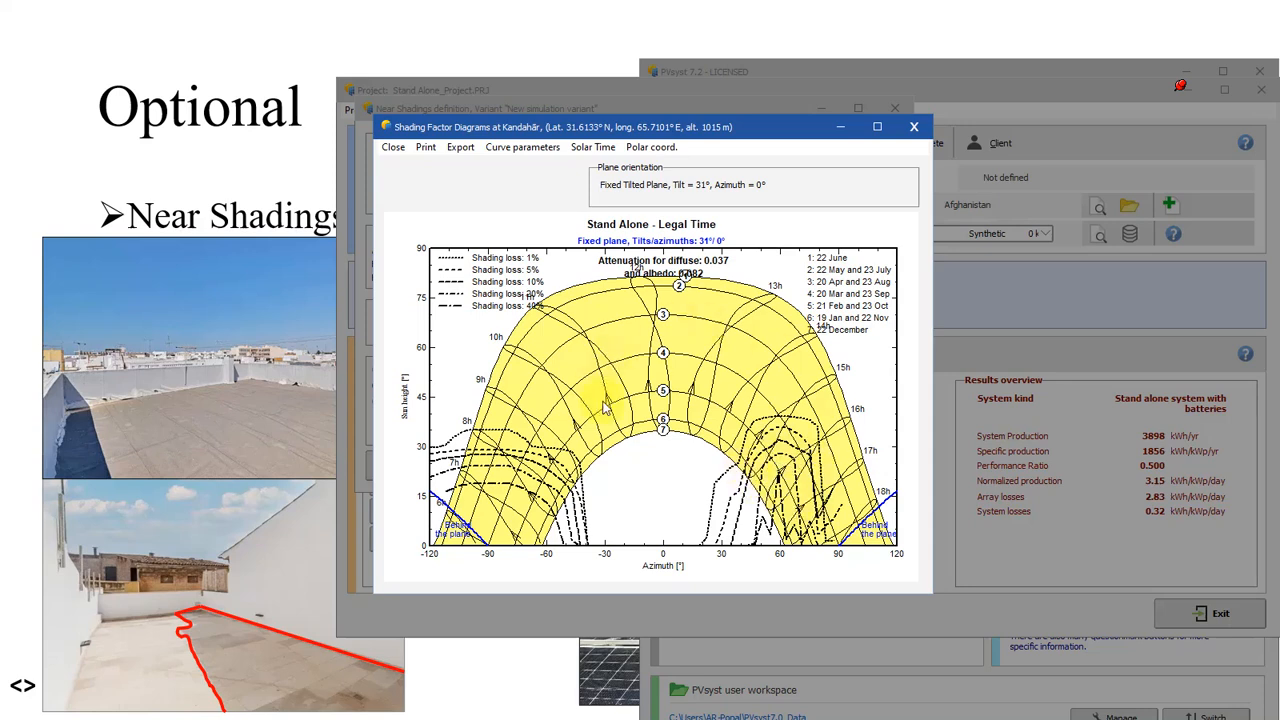
pyautogui.click(913, 126)
pyautogui.click(824, 468)
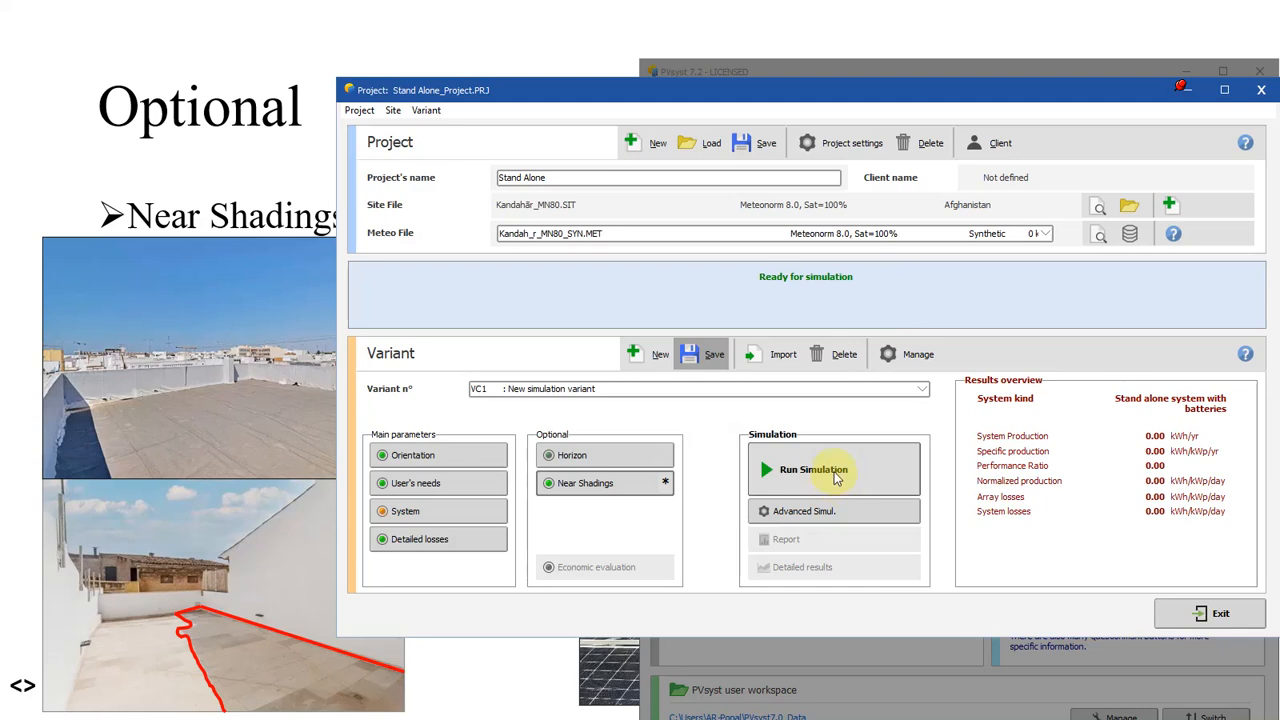
# Step: Run the simulation of the Stand Alone variant with near shadings and open its report
pyautogui.click(826, 470)
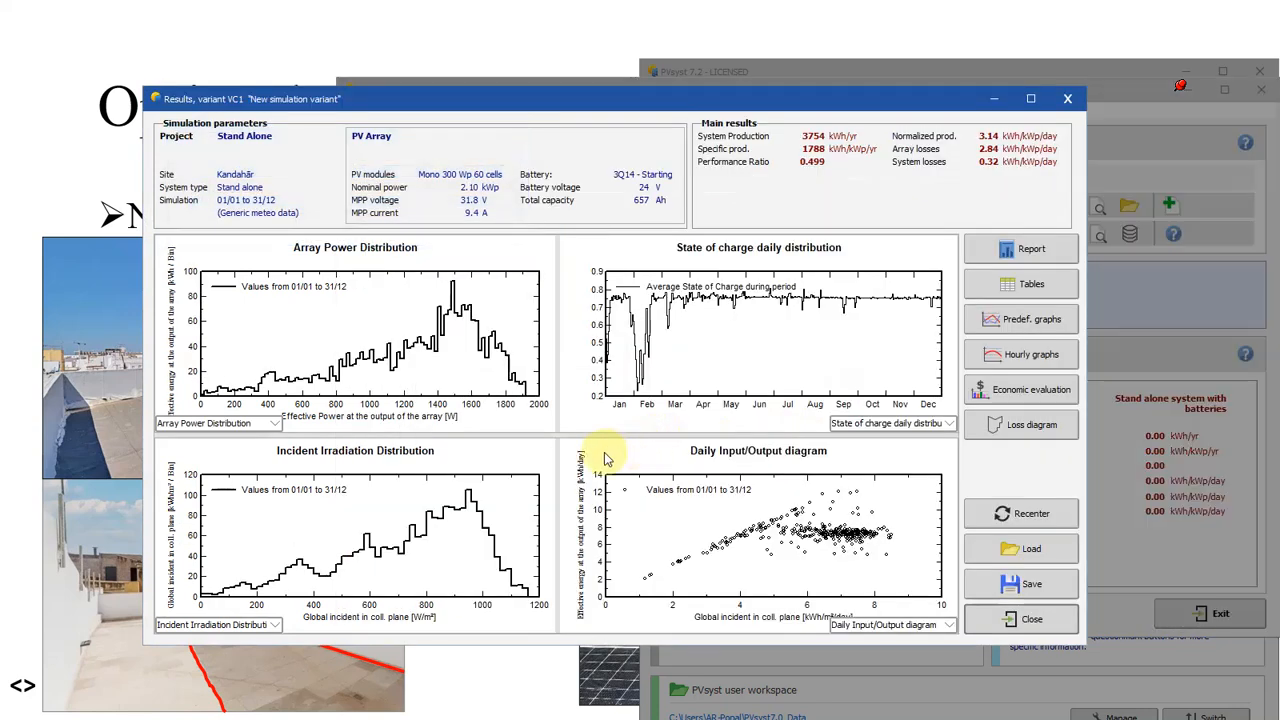
pyautogui.click(1016, 262)
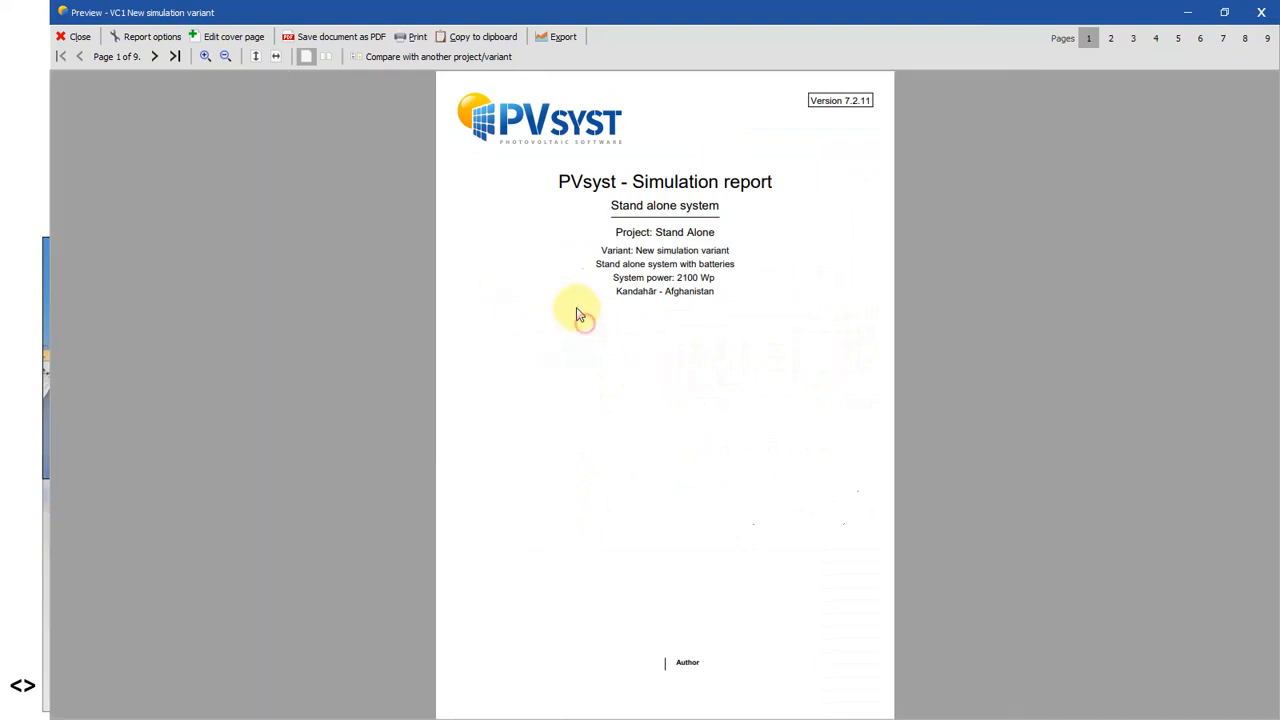
# Step: Compare the report with the saved VC1 variant of Stand Alone_Project and examine the enlarged results summary on page 2
pyautogui.click(452, 58)
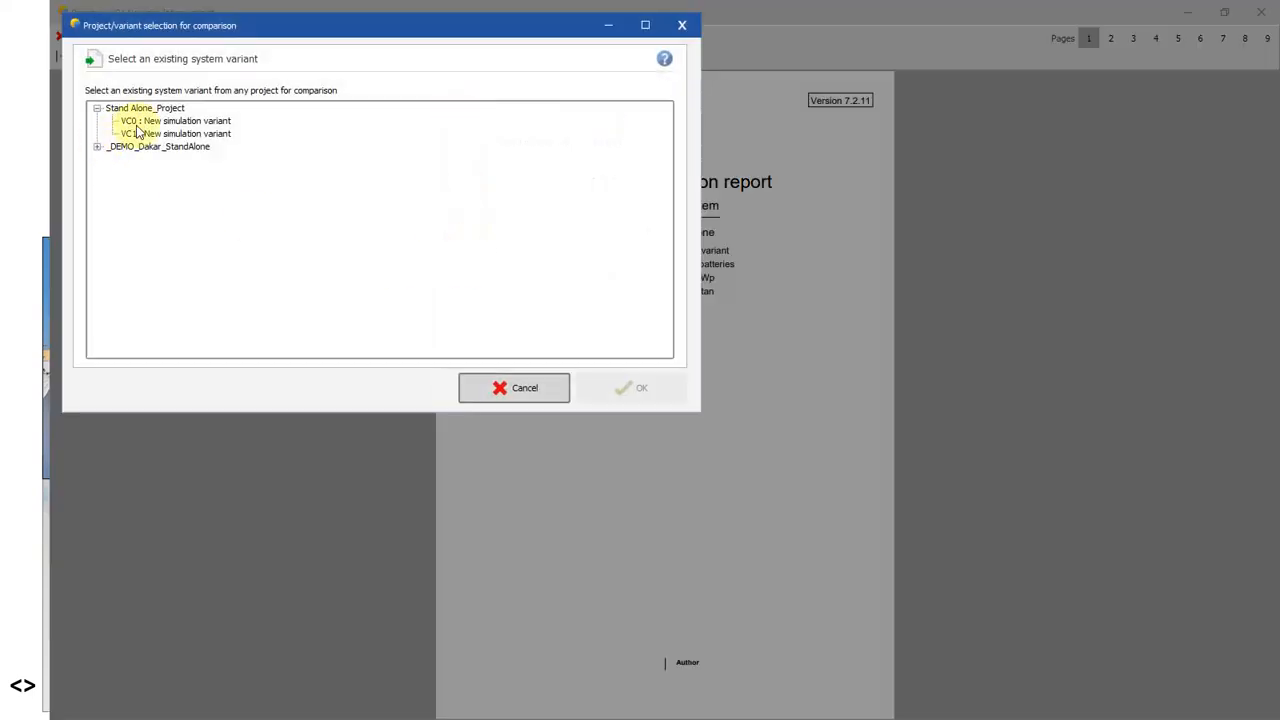
pyautogui.click(140, 133)
pyautogui.click(605, 390)
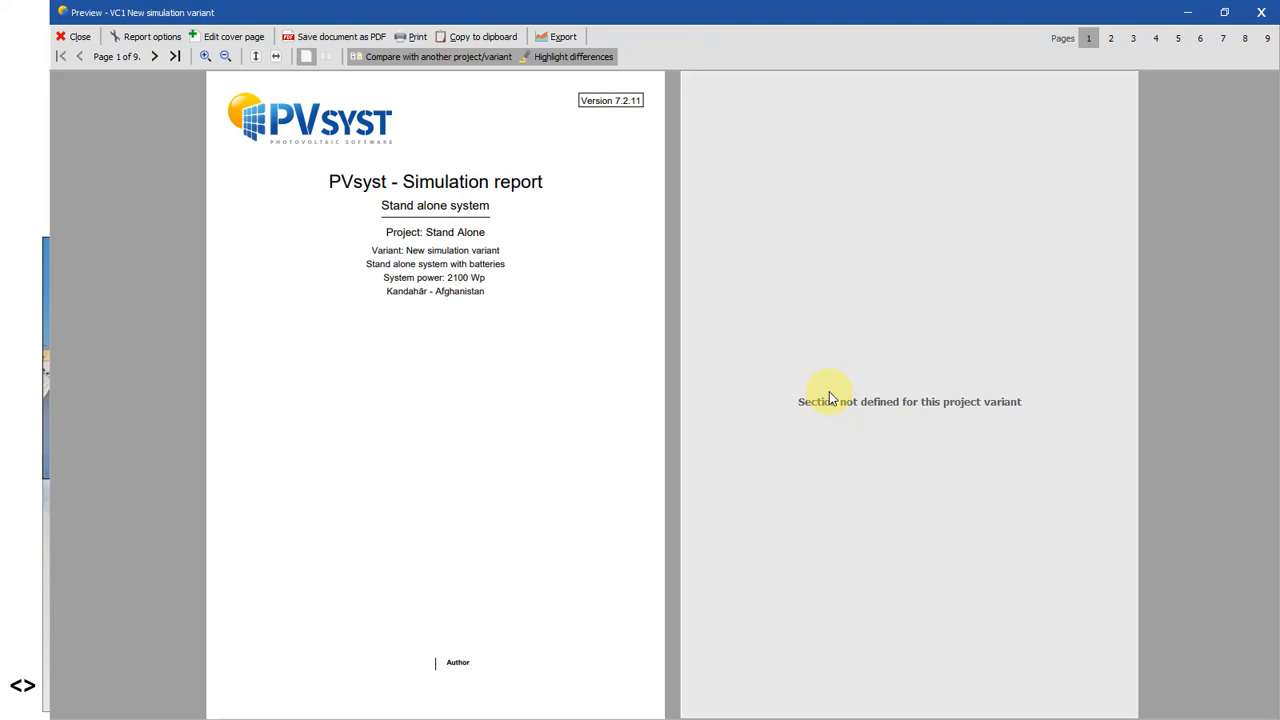
pyautogui.scroll(-1, 829, 391)
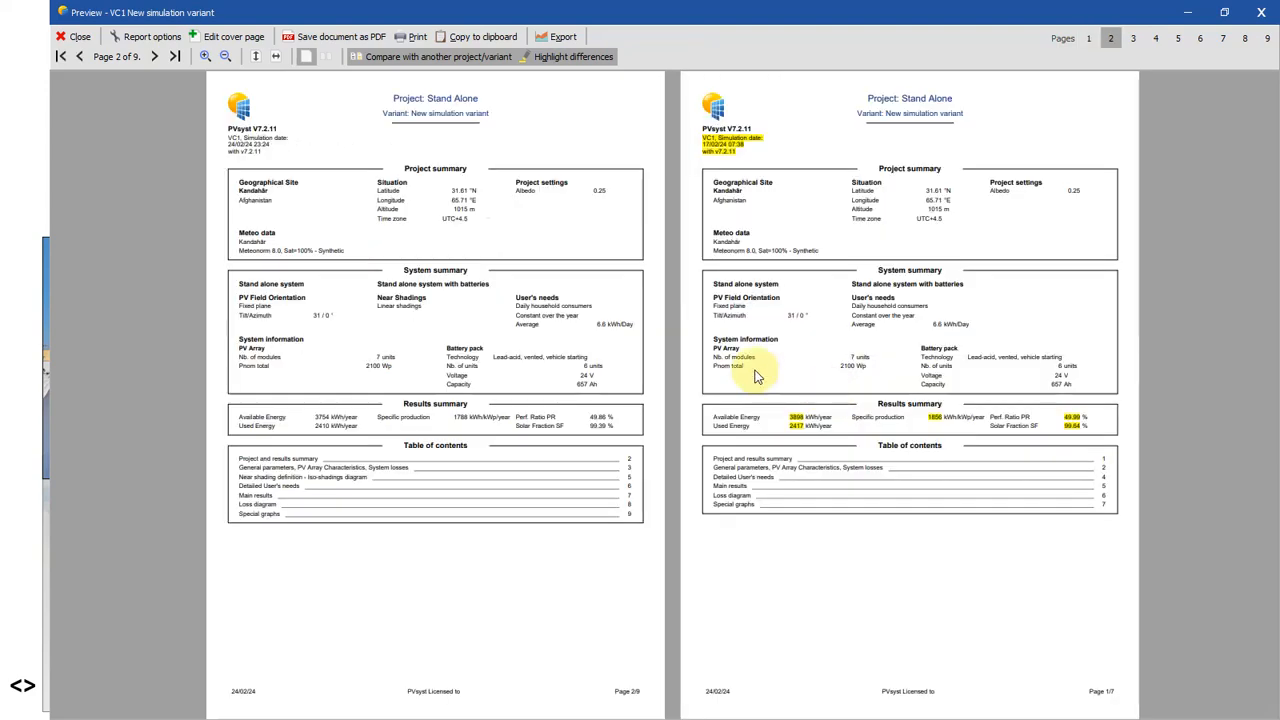
pyautogui.click(205, 56)
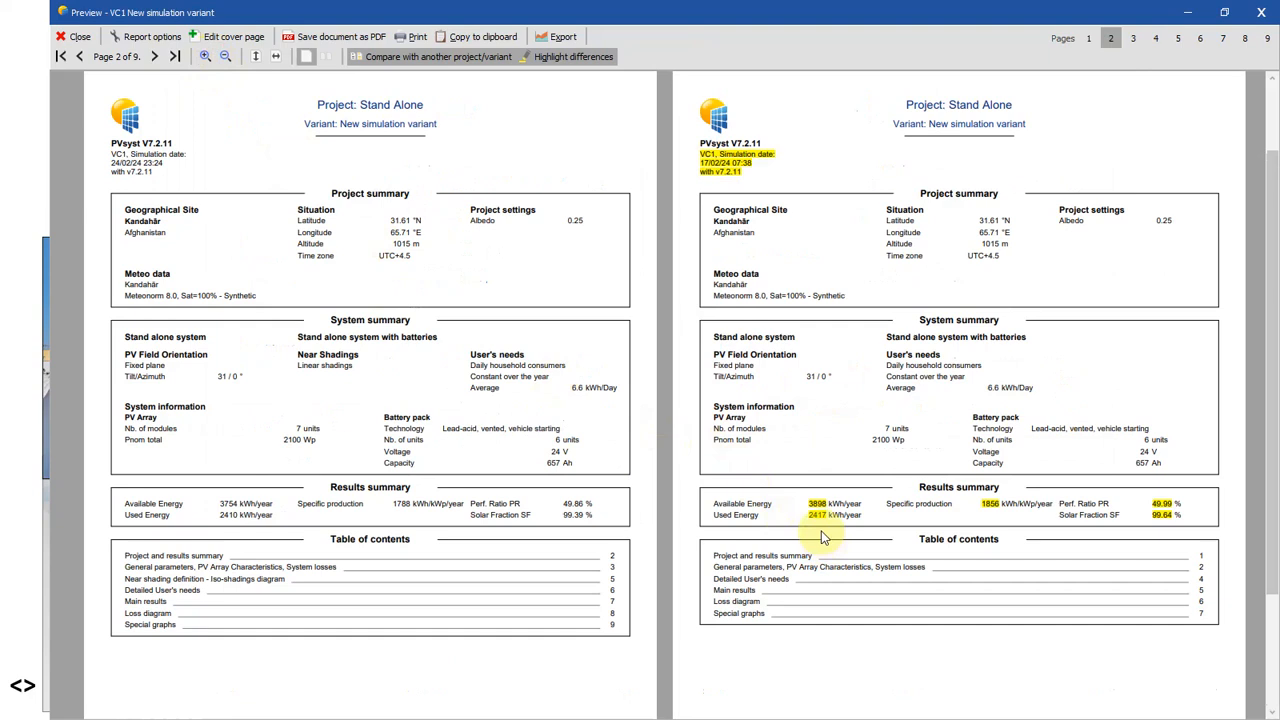